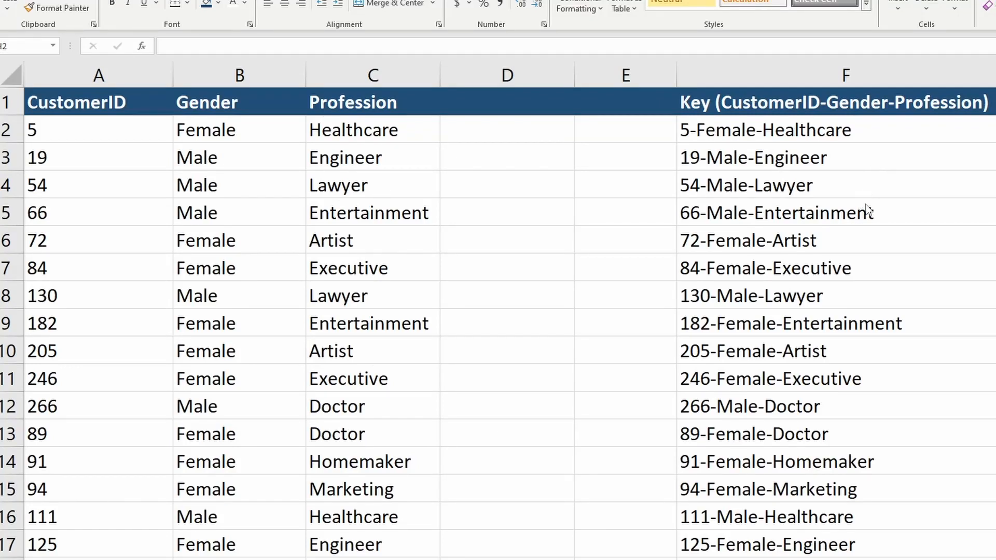
Clear all existing values from the CustomerID, Gender and Profession columns below their headers
{"action": "left_click", "coordinate": [836, 133]}
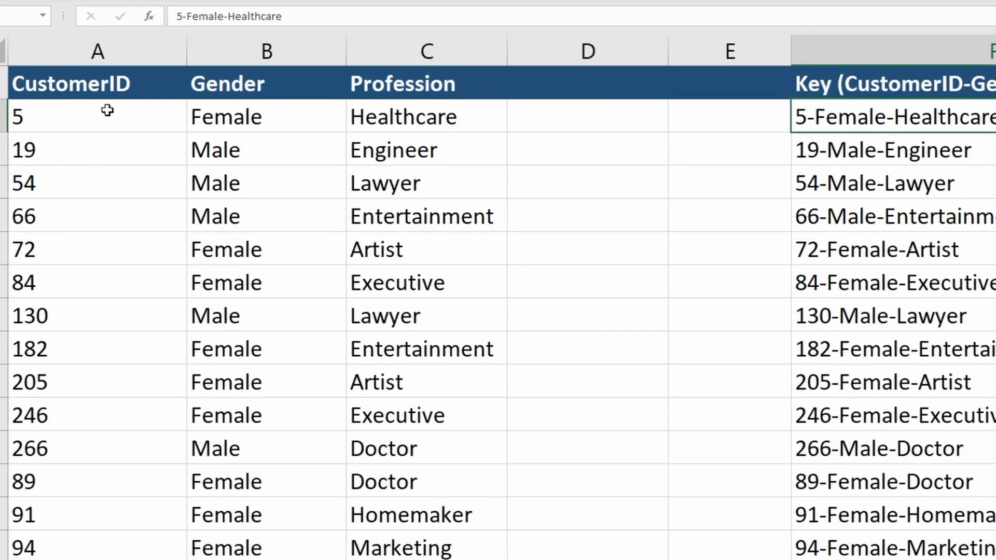
{"action": "left_click", "coordinate": [108, 125]}
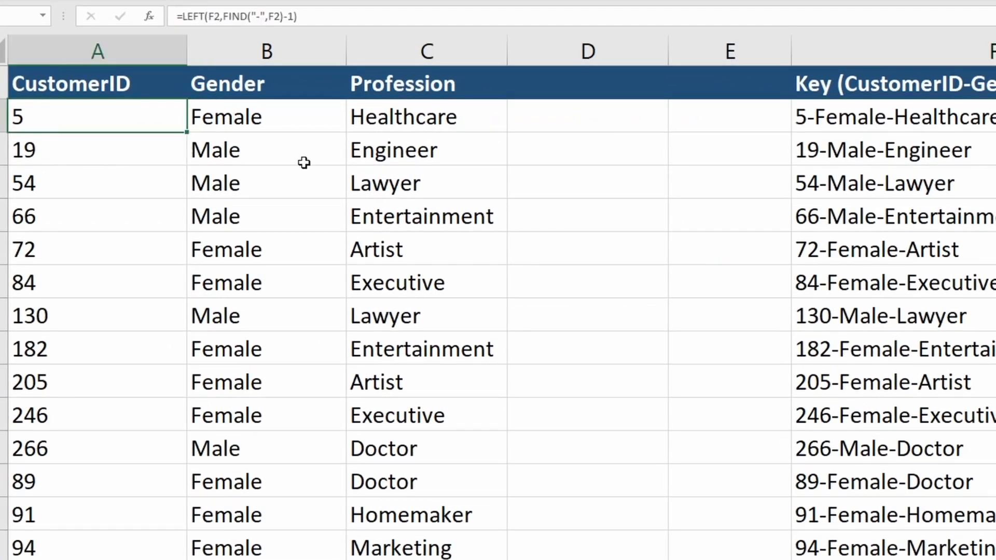
{"action": "key", "text": "Right"}
{"action": "key", "text": "Right"}
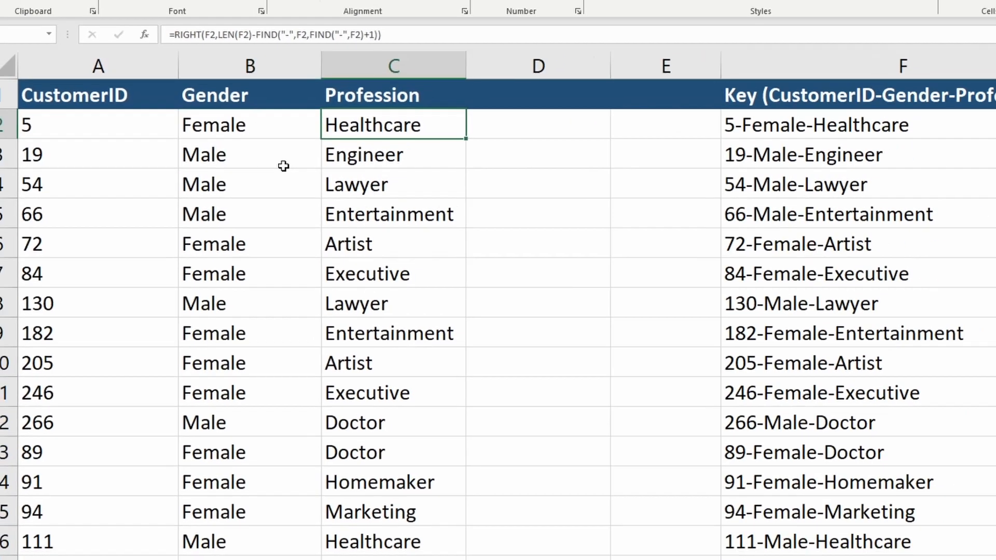
{"action": "left_click", "coordinate": [106, 116]}
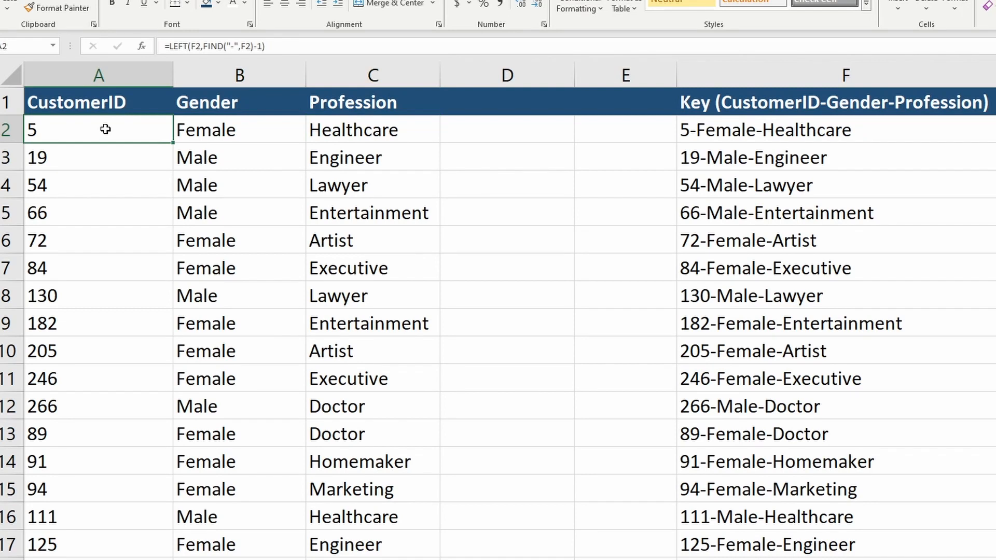
{"action": "key", "text": "ctrl+shift+Down"}
{"action": "key", "text": "ctrl+shift+Right"}
{"action": "key", "text": "Delete"}
{"action": "left_click", "coordinate": [106, 129]}
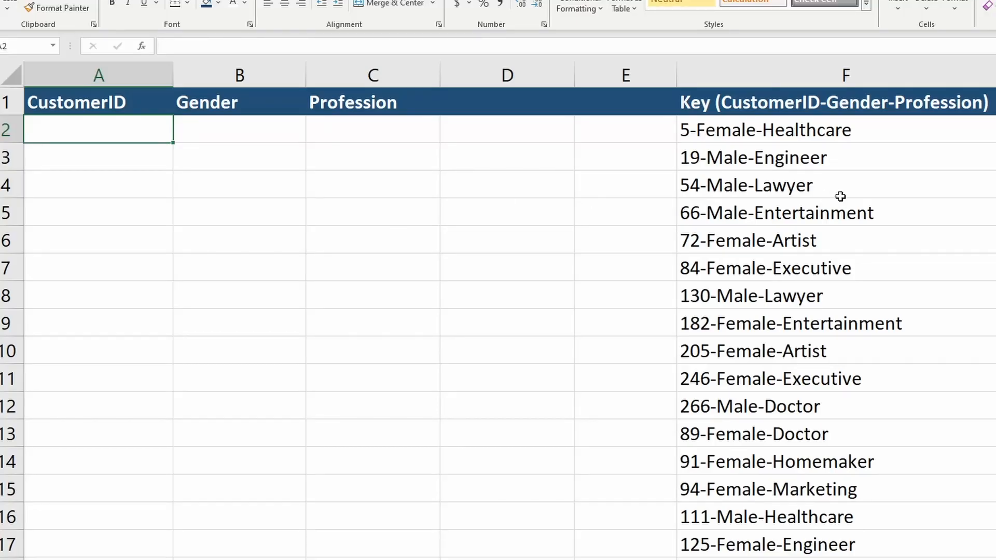
Enter =FIND("-",F2) in A2 to locate the first hyphen in the key
{"action": "left_click", "coordinate": [733, 131]}
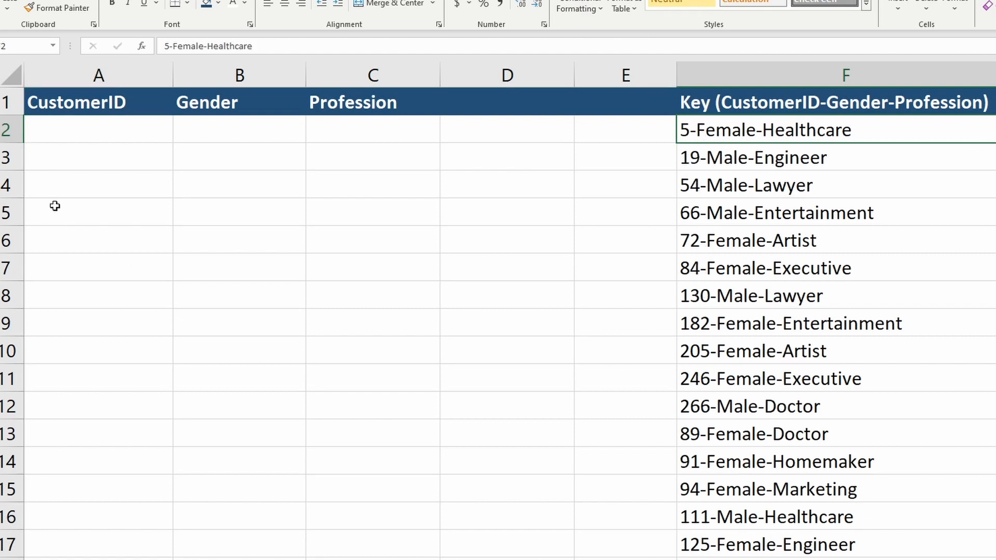
{"action": "left_click", "coordinate": [101, 132]}
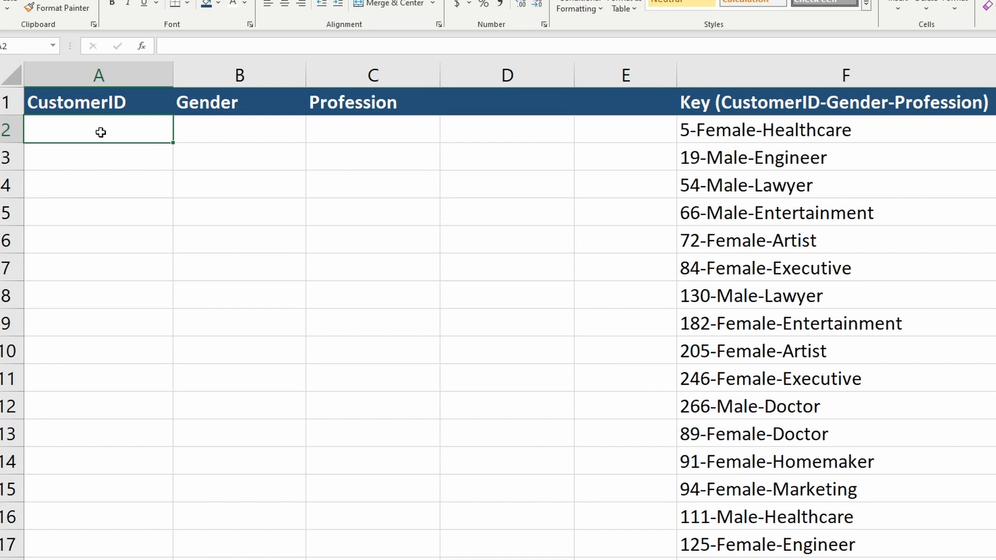
{"action": "type", "text": "=find"}
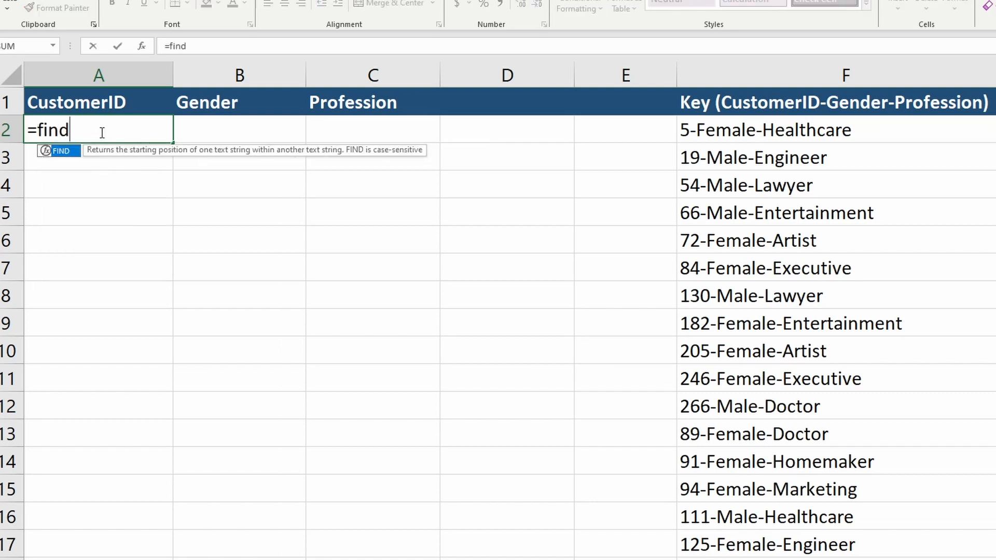
{"action": "key", "text": "Tab"}
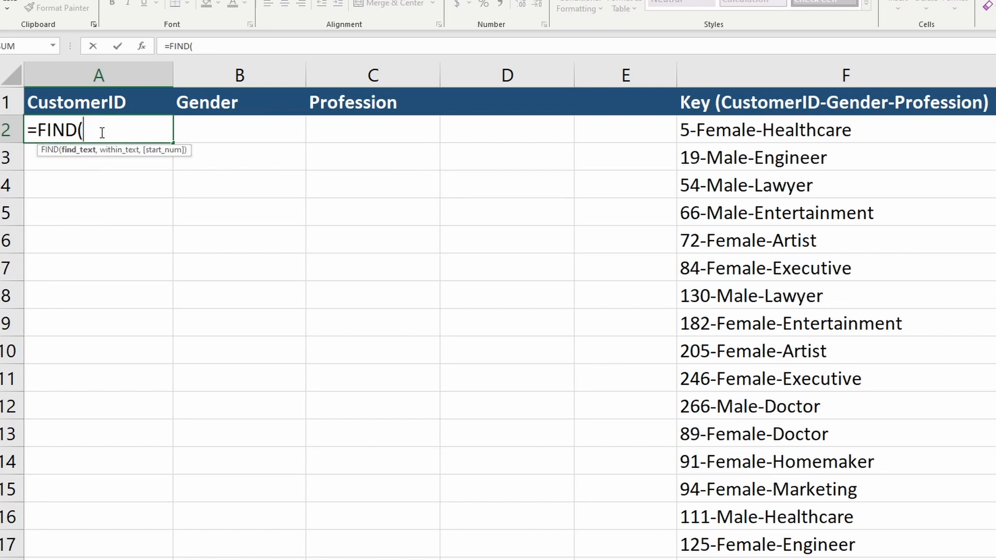
{"action": "type", "text": "\"-\","}
{"action": "key", "text": "Right"}
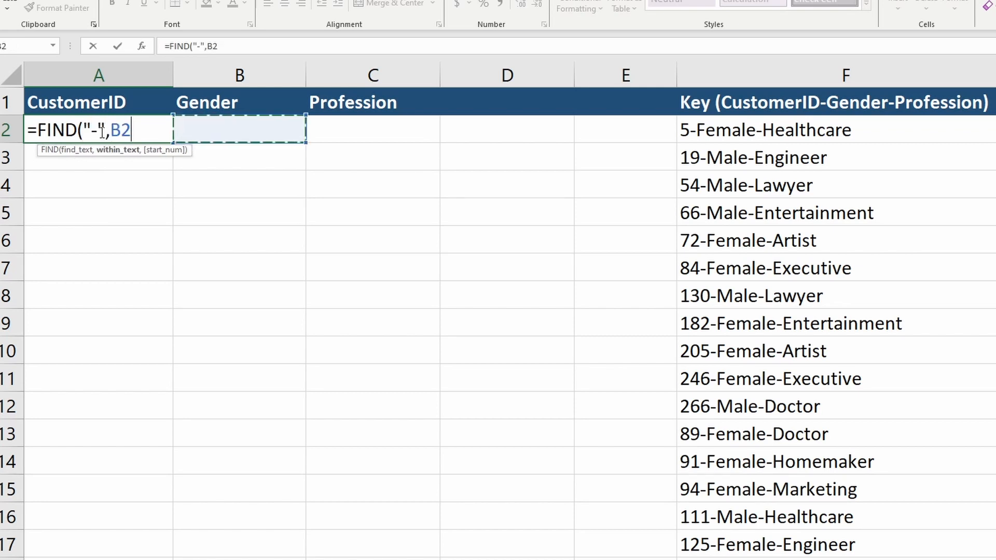
{"action": "key", "text": "Right"}
{"action": "key", "text": "Right"}
{"action": "key", "text": "Right"}
{"action": "key", "text": "Right"}
{"action": "type", "text": ","}
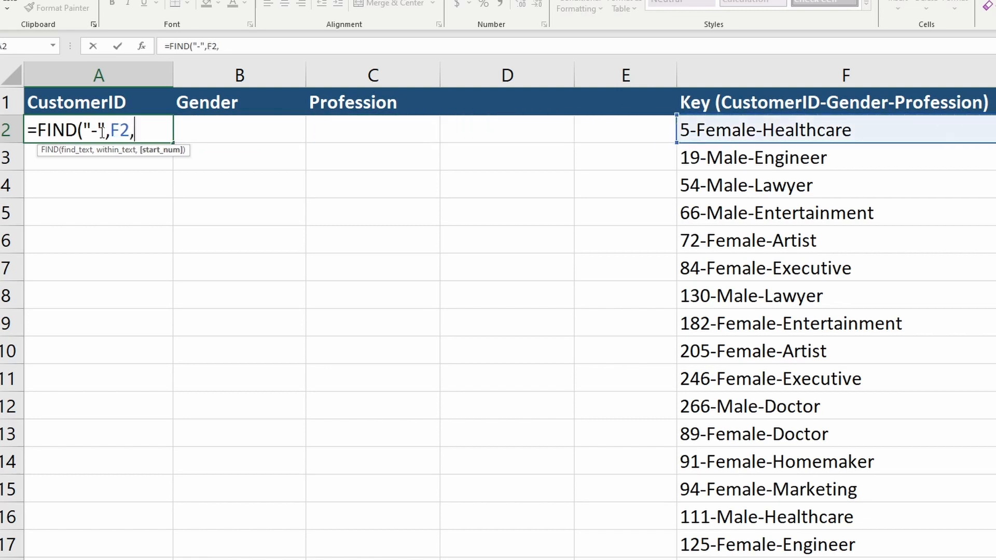
{"action": "key", "text": "BackSpace"}
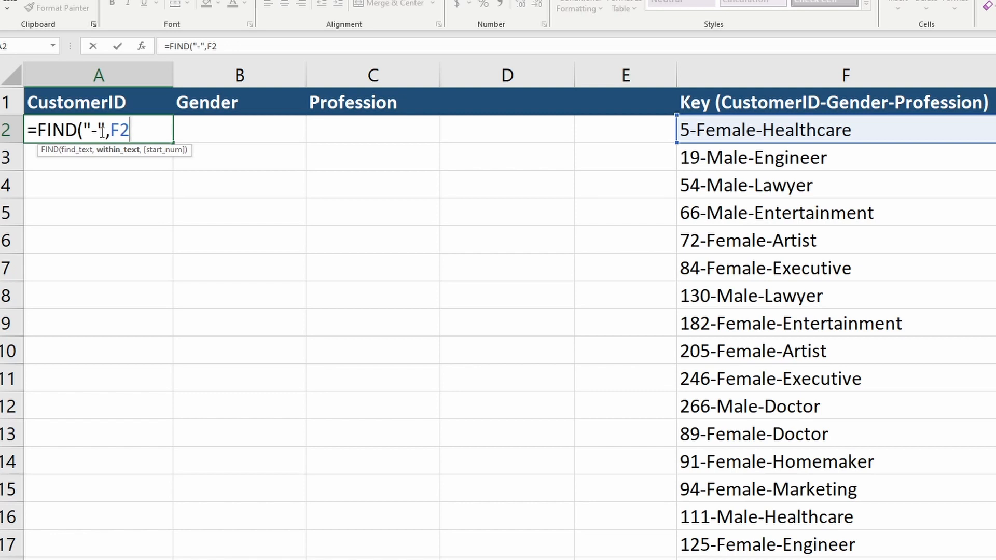
{"action": "key", "text": "ctrl+Return"}
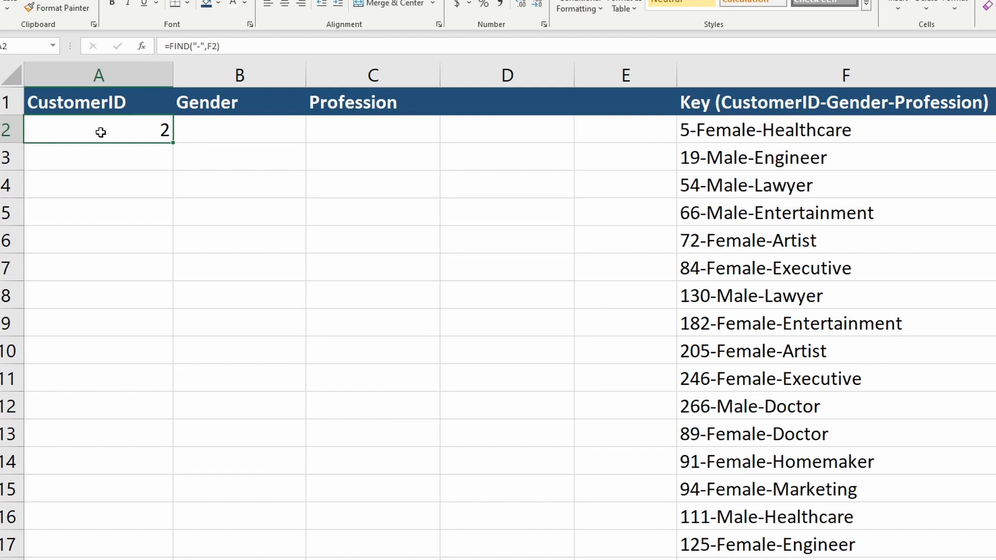
Enter =LEFT(F2,A2) in B2 to extract text from the start of the key
{"action": "key", "text": "Tab"}
{"action": "type", "text": "="}
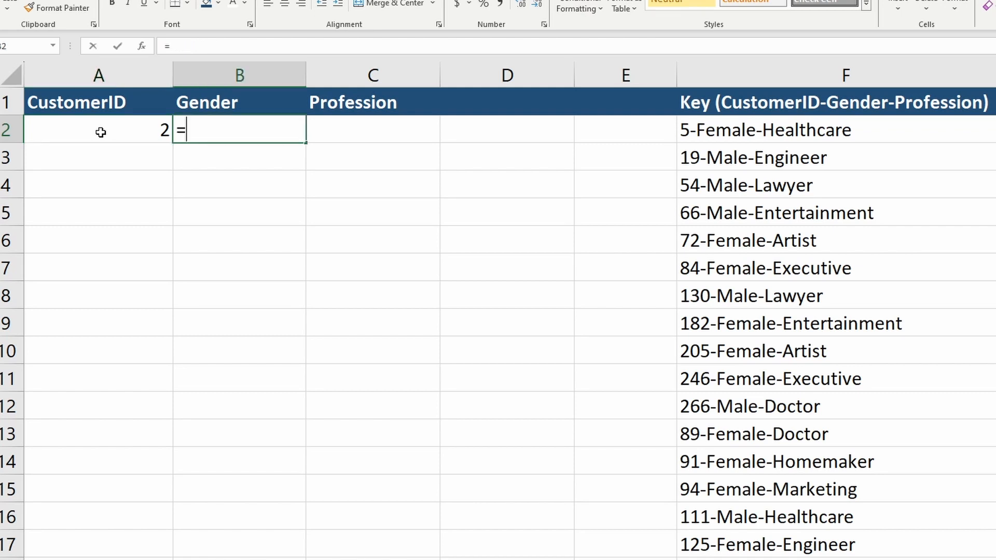
{"action": "type", "text": "le"}
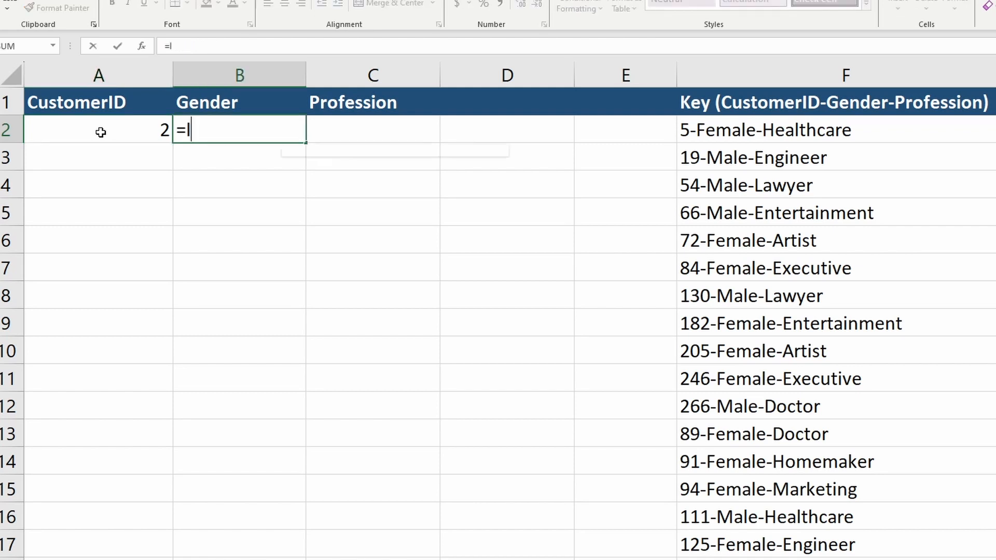
{"action": "key", "text": "Tab"}
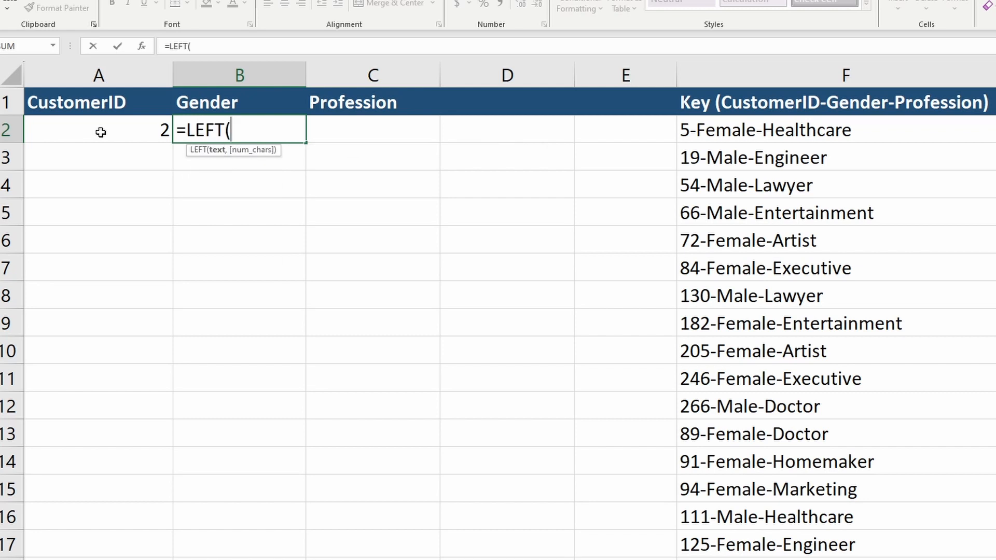
{"action": "key", "text": "Right"}
{"action": "key", "text": "Right"}
{"action": "key", "text": "Right"}
{"action": "key", "text": "Right"}
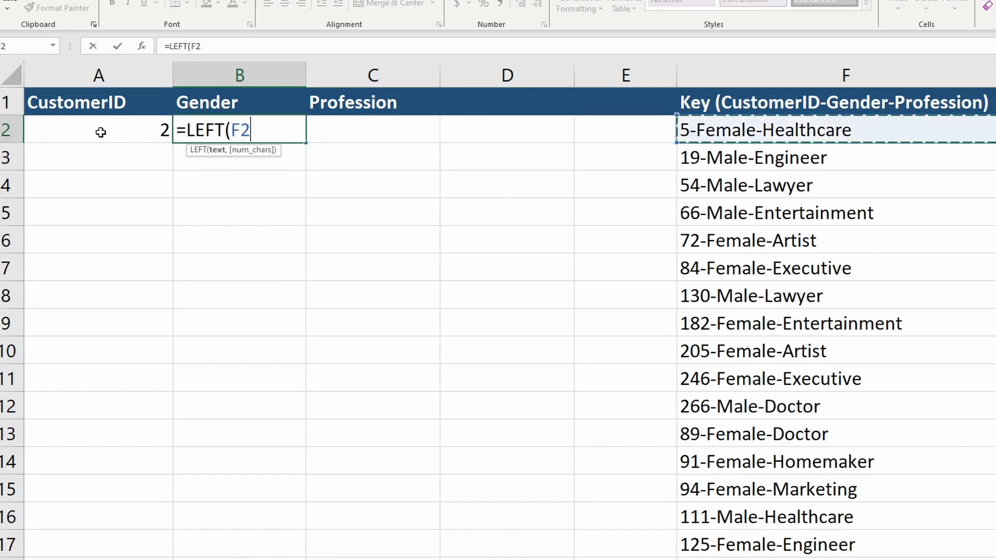
{"action": "type", "text": ","}
{"action": "left_click", "coordinate": [100, 132]}
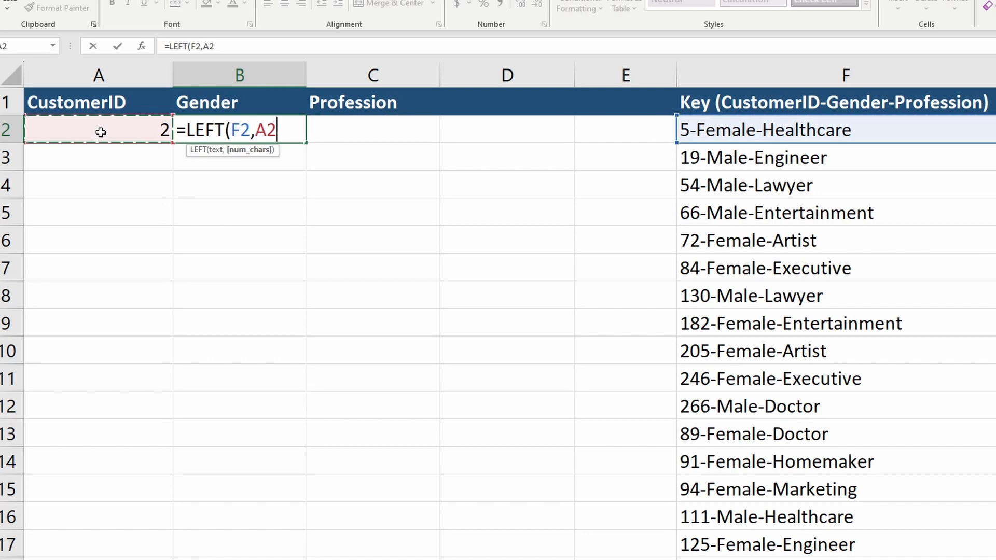
{"action": "key", "text": "ctrl+Return"}
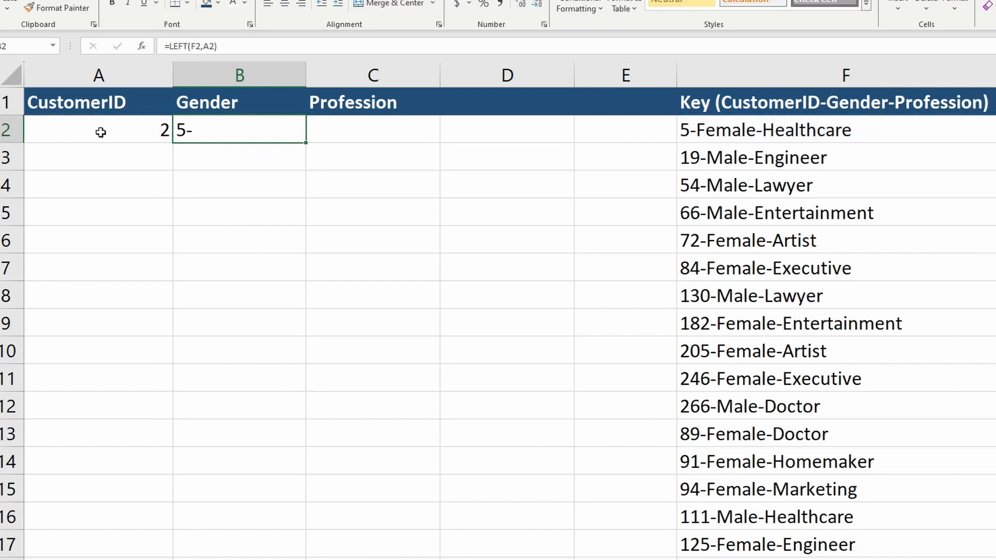
Edit B2's formula to subtract 1 from A2, making it =LEFT(F2,A2-1)
{"action": "key", "text": "F2"}
{"action": "key", "text": "Left"}
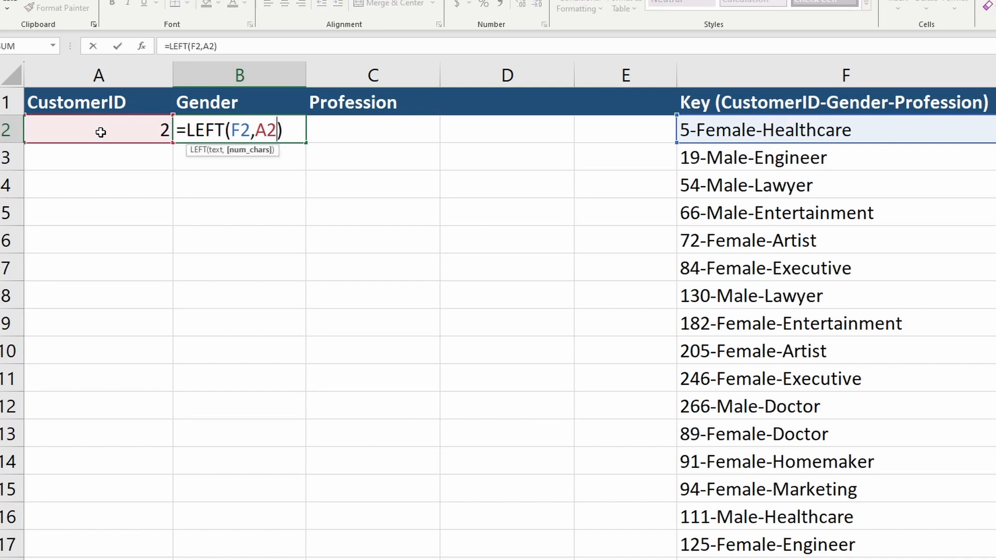
{"action": "type", "text": "-1"}
{"action": "key", "text": "Return"}
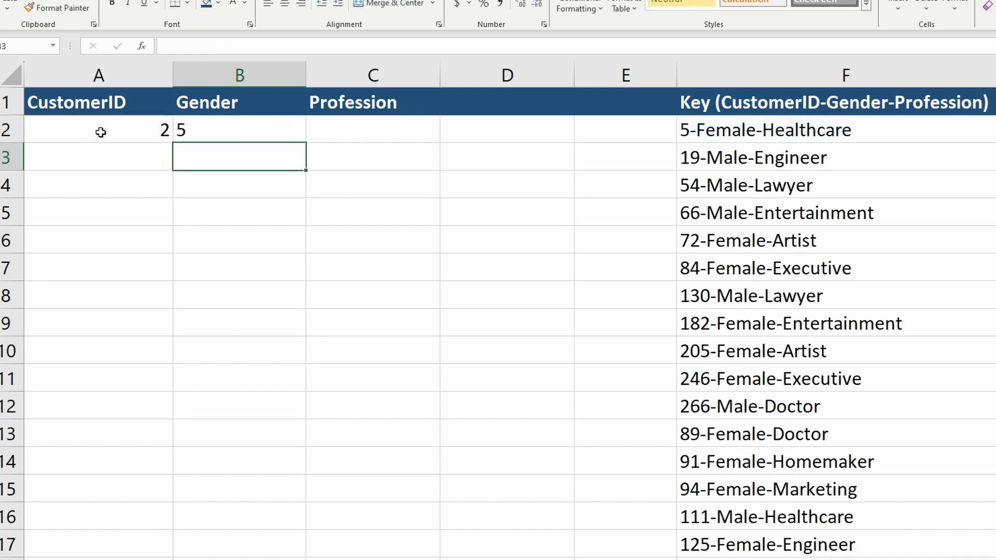
Review the formulas in A2 and B2 side by side
{"action": "key", "text": "Up"}
{"action": "key", "text": "F2"}
{"action": "key", "text": "Escape"}
{"action": "left_click", "coordinate": [100, 133]}
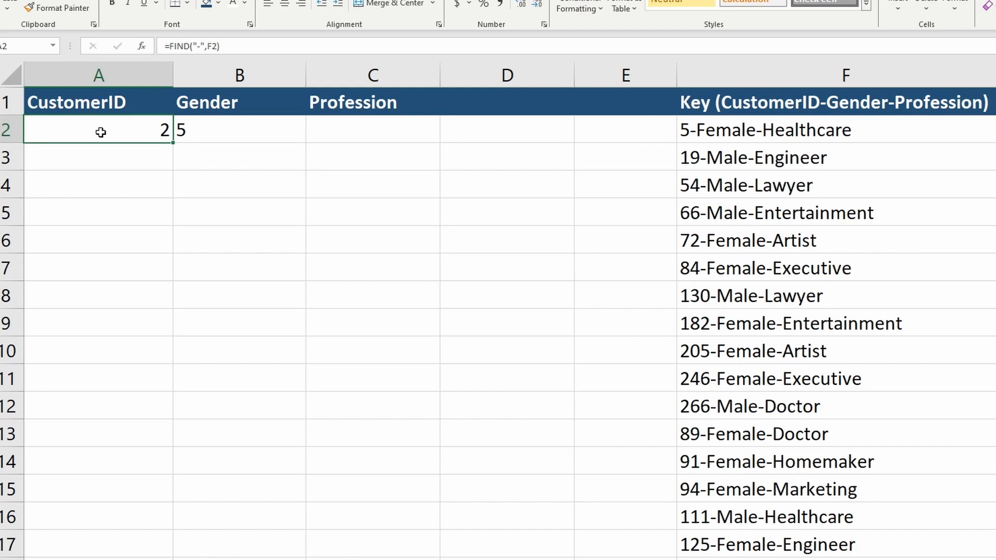
{"action": "key", "text": "Right"}
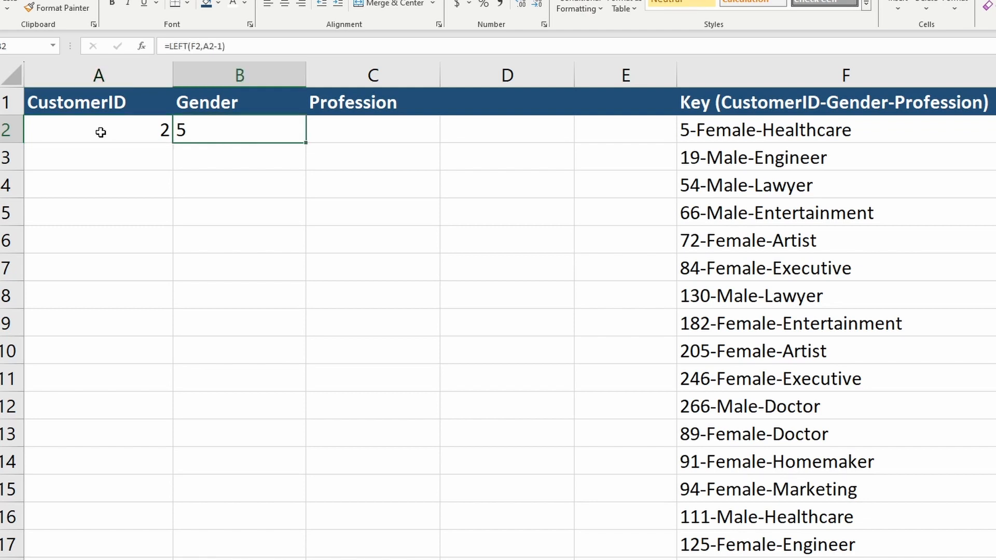
{"action": "key", "text": "Left"}
{"action": "key", "text": "F2"}
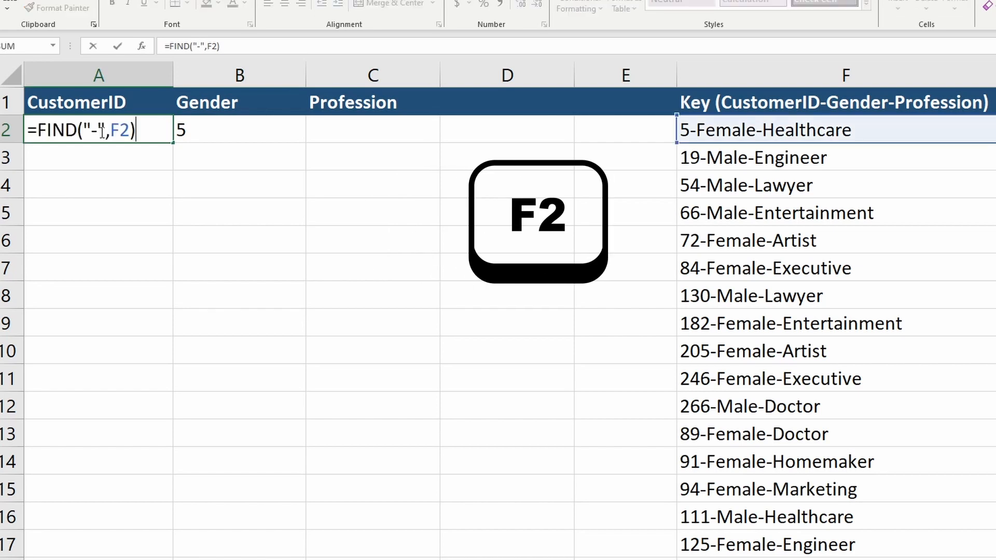
{"action": "key", "text": "ctrl+shift+Left"}
{"action": "key", "text": "ctrl+shift+Left"}
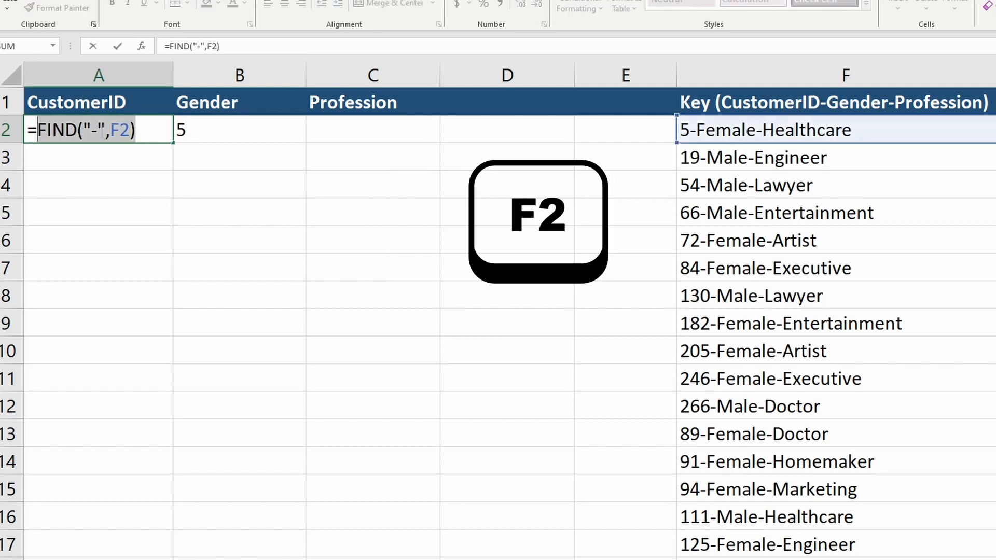
{"action": "key", "text": "Escape"}
{"action": "key", "text": "Right"}
Replace the A2 reference in B2's formula with FIND("-",F2), giving =LEFT(F2,FIND("-",F2)-1)
{"action": "key", "text": "F2"}
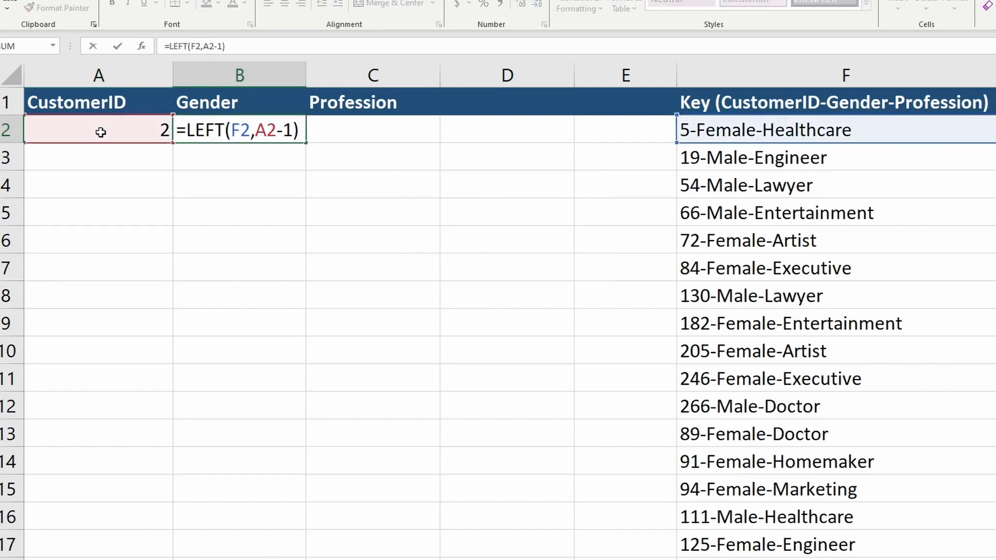
{"action": "key", "text": "Left"}
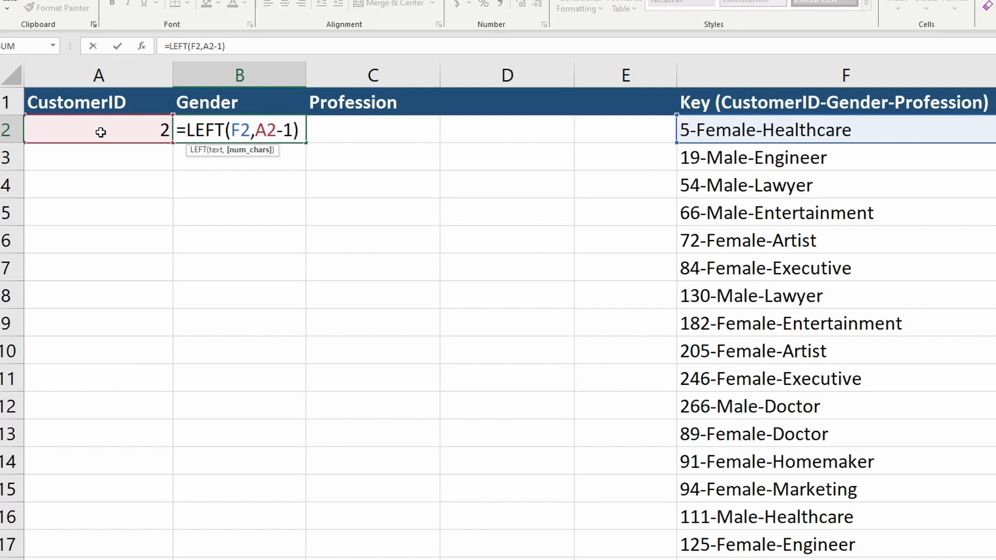
{"action": "key", "text": "shift+Left"}
{"action": "key", "text": "shift+Left"}
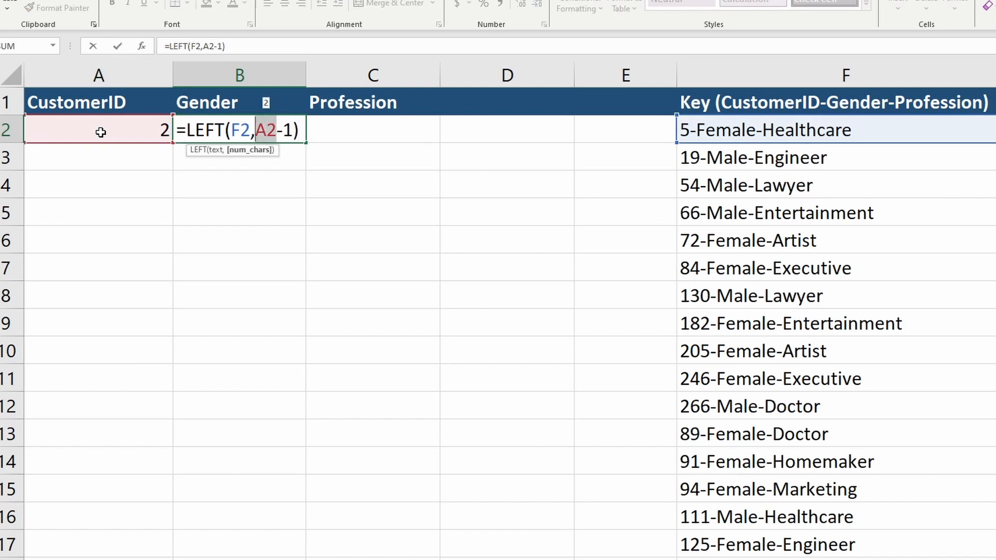
{"action": "type", "text": "FIND(\"-\",F2)"}
{"action": "key", "text": "Right"}
{"action": "key", "text": "Right"}
{"action": "key", "text": "Right"}
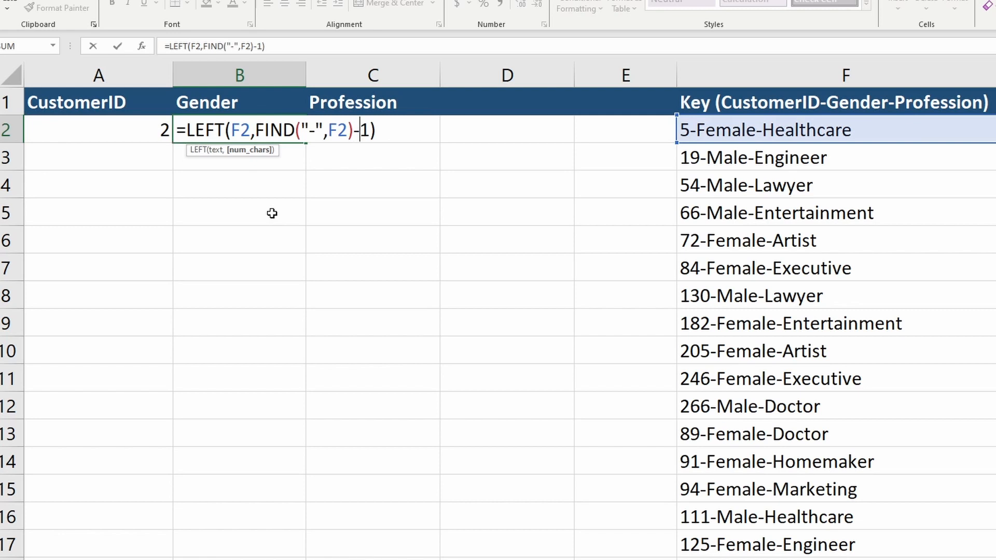
{"action": "key", "text": "ctrl+Return"}
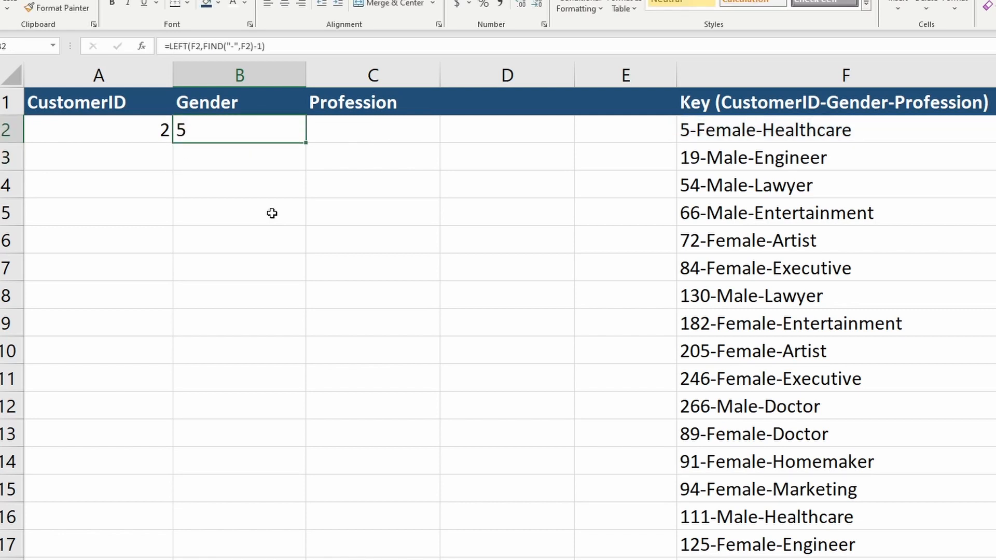
Delete the helper formula in A2 and move the nested LEFT formula from B2 into A2
{"action": "key", "text": "Left"}
{"action": "key", "text": "Delete"}
{"action": "key", "text": "Right"}
{"action": "key", "text": "ctrl+c"}
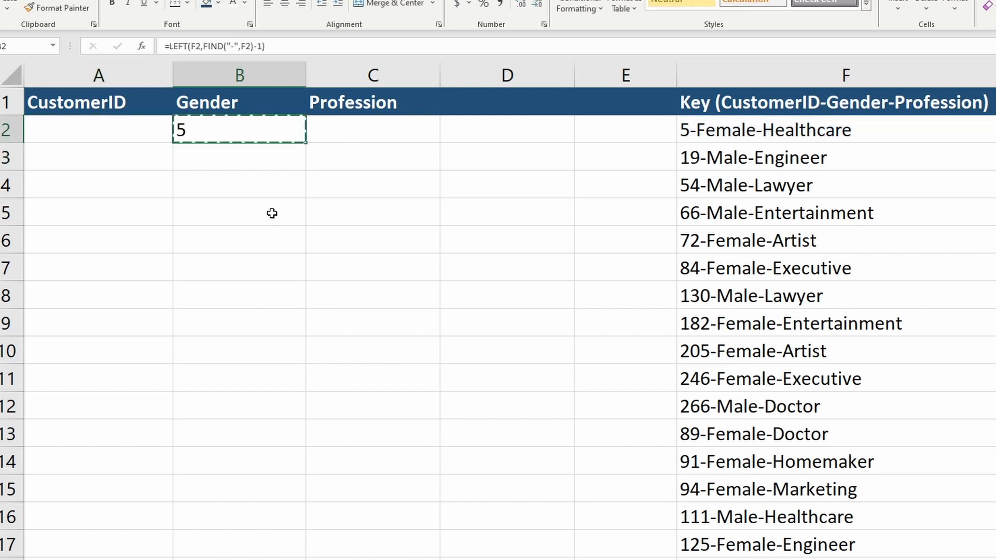
{"action": "key", "text": "Left"}
{"action": "key", "text": "ctrl+v"}
{"action": "key", "text": "ctrl+Right"}
{"action": "key", "text": "ctrl+Left"}
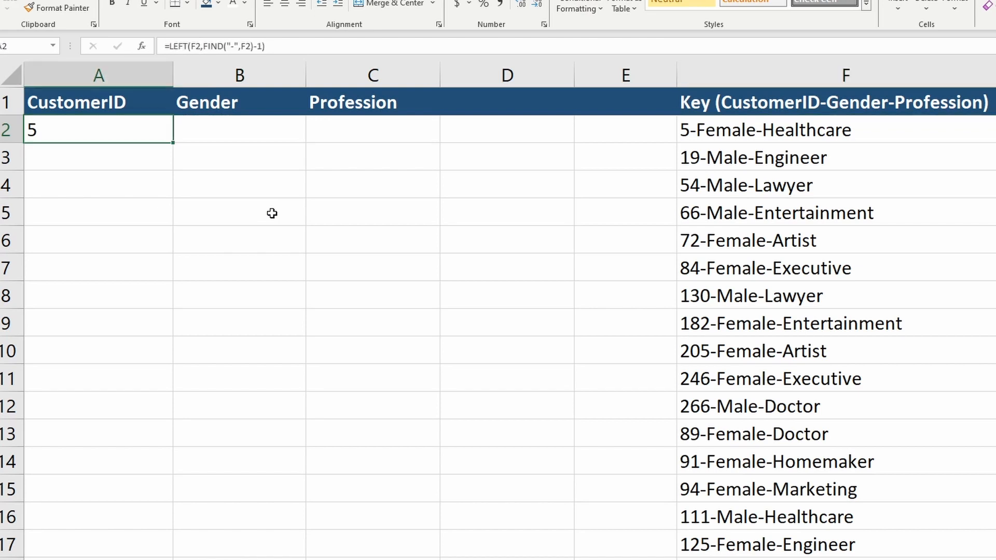
Copy the A2 formula down through A17 to extract every customer ID
{"action": "key", "text": "ctrl+c"}
{"action": "key", "text": "ctrl+Right"}
{"action": "key", "text": "ctrl+Down"}
{"action": "key", "text": "Left"}
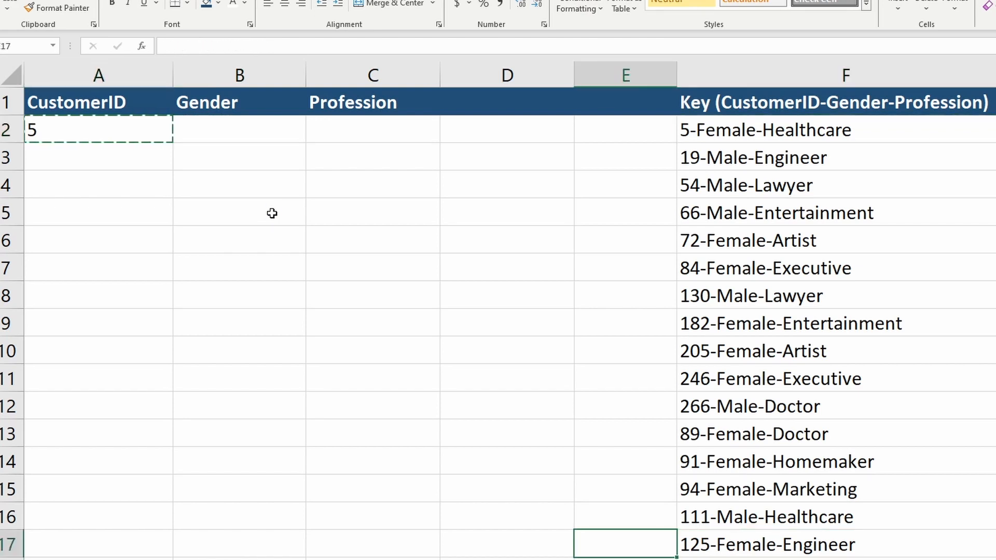
{"action": "left_click_drag", "start_coordinate": [98, 130], "coordinate": [161, 550]}
{"action": "key", "text": "ctrl+v"}
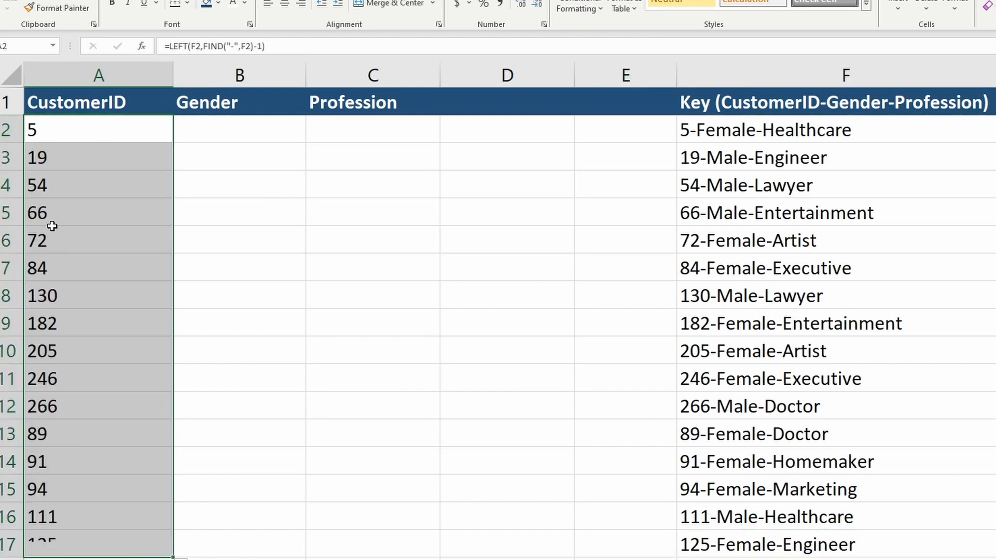
{"action": "left_click", "coordinate": [107, 219]}
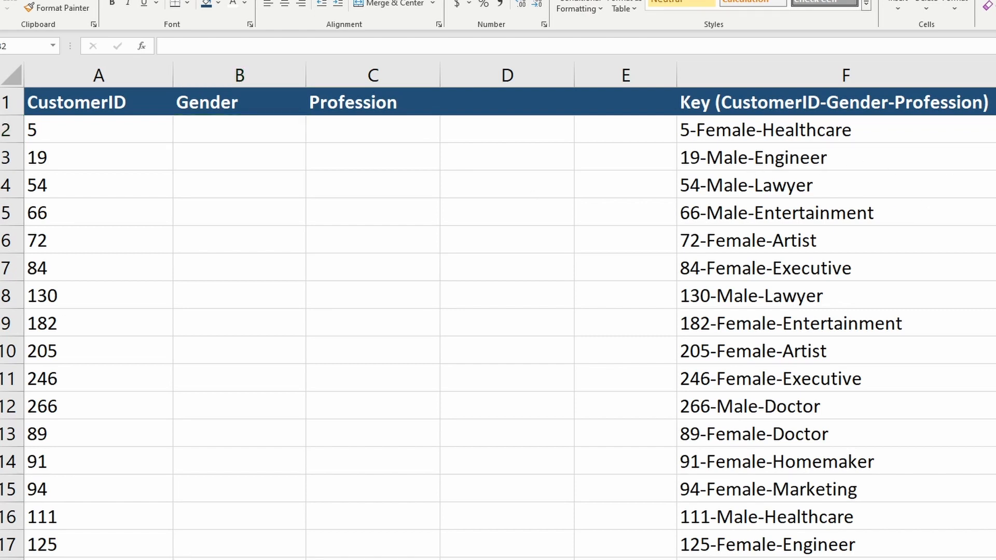
Enter =FIND("-",F2) in B2 to locate the first hyphen in the key
{"action": "left_click", "coordinate": [207, 139]}
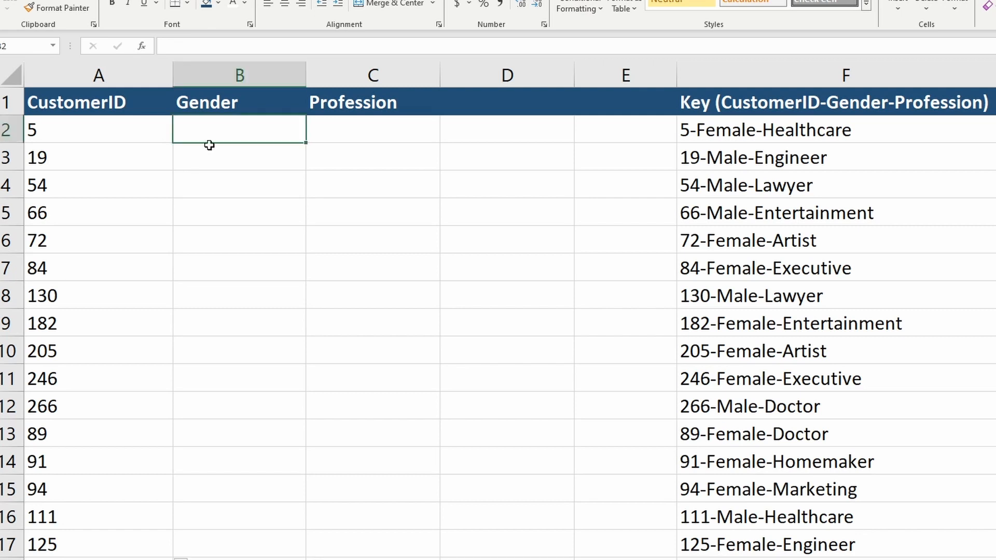
{"action": "type", "text": "=find"}
{"action": "key", "text": "Tab"}
{"action": "type", "text": "\"-\",F2"}
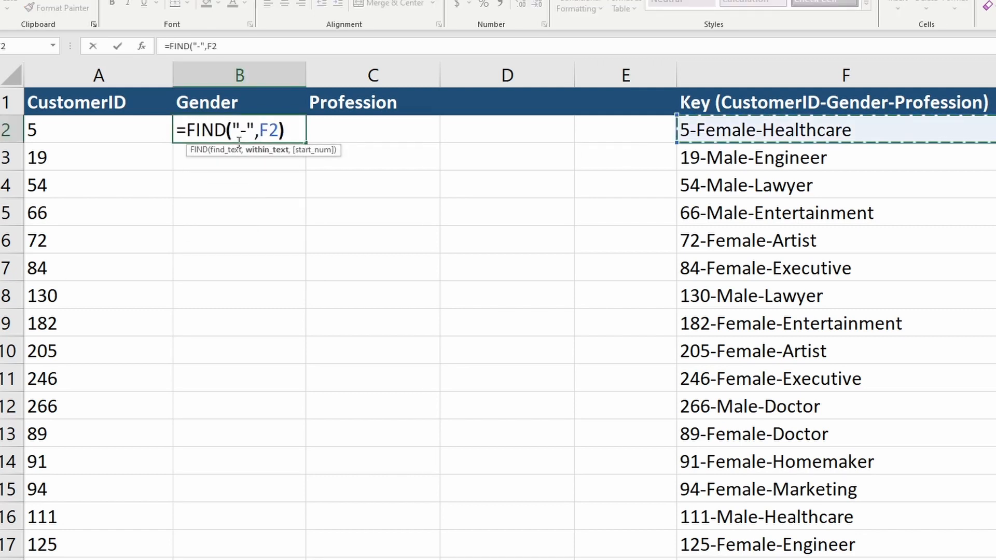
{"action": "key", "text": "Return"}
{"action": "left_click", "coordinate": [237, 136]}
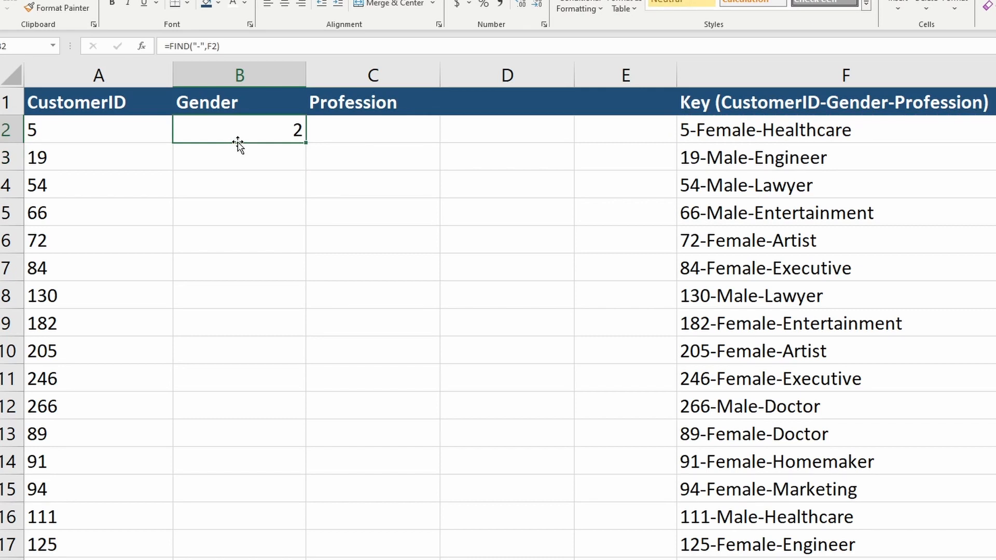
Enter =FIND("-",F2,B2+1) in C2 to locate the second hyphen, starting after the first one
{"action": "key", "text": "Right"}
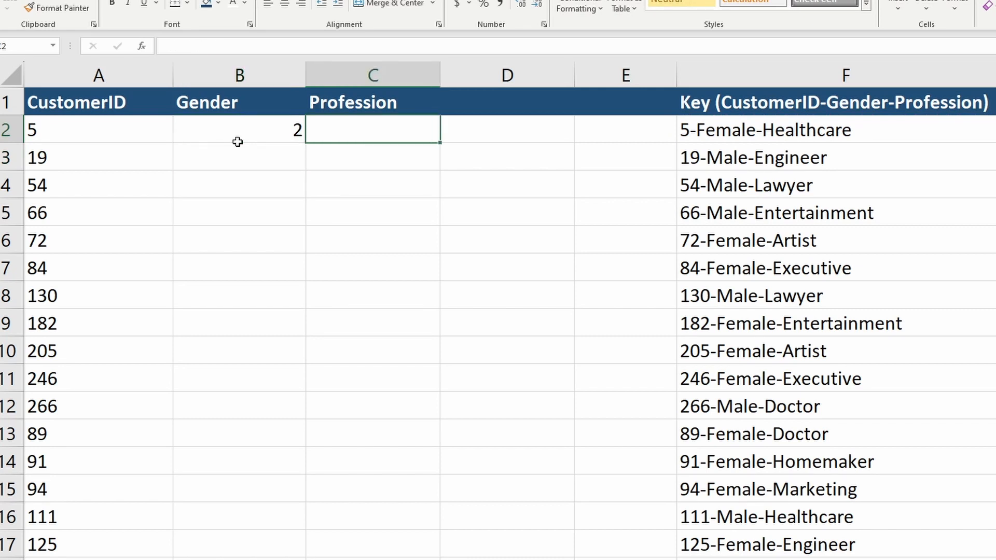
{"action": "type", "text": "=find"}
{"action": "key", "text": "Tab"}
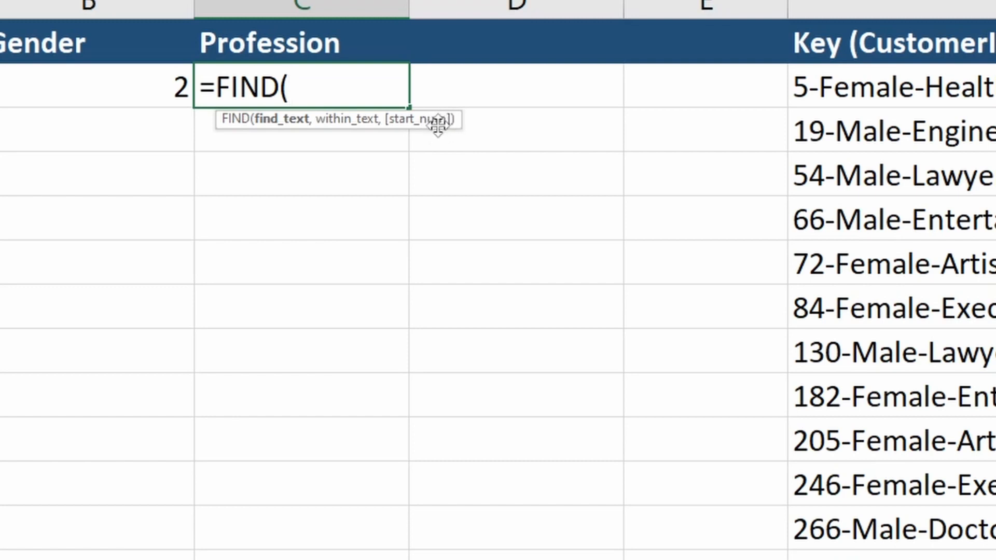
{"action": "left_click", "coordinate": [416, 100]}
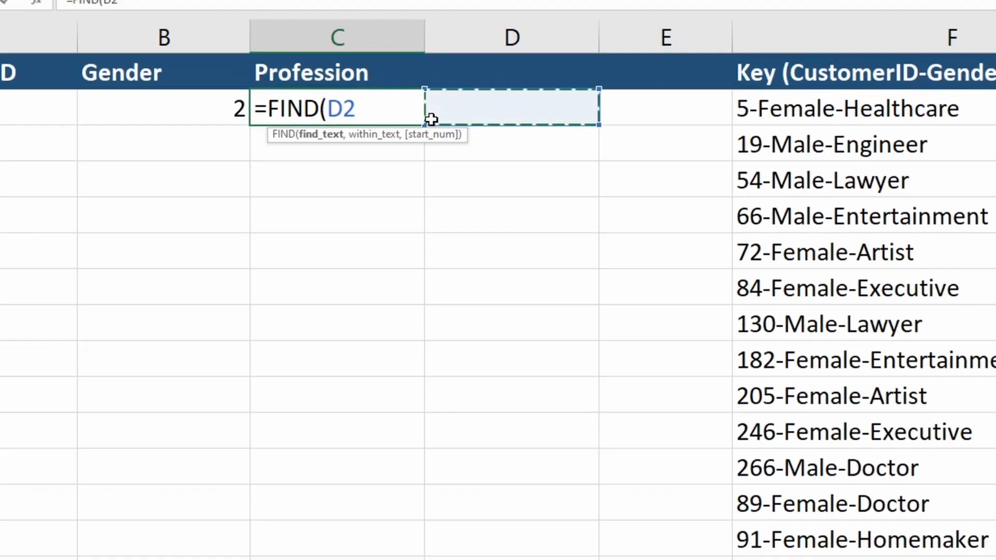
{"action": "key", "text": "BackSpace"}
{"action": "key", "text": "BackSpace"}
{"action": "type", "text": "\"-\","}
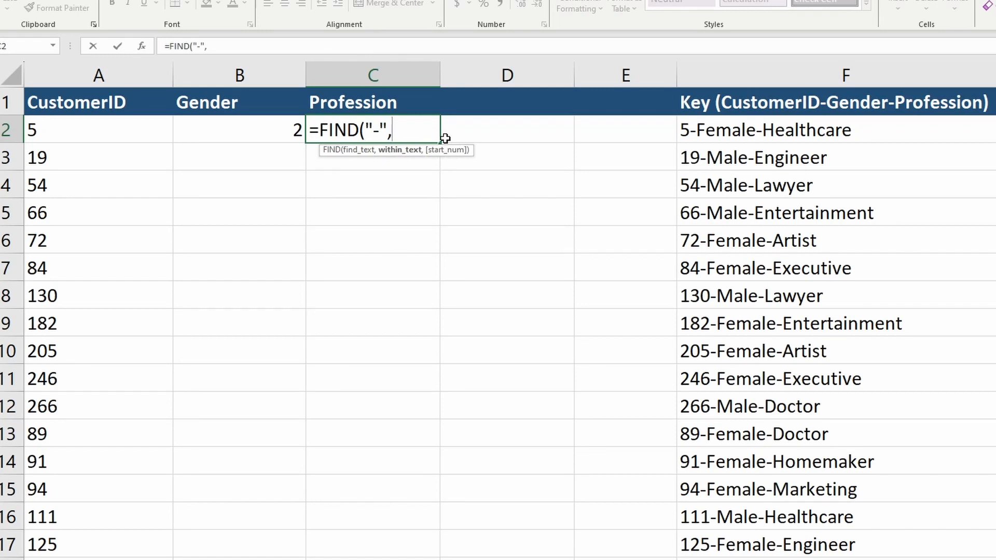
{"action": "key", "text": "Right"}
{"action": "key", "text": "Right"}
{"action": "key", "text": "Right"}
{"action": "type", "text": ","}
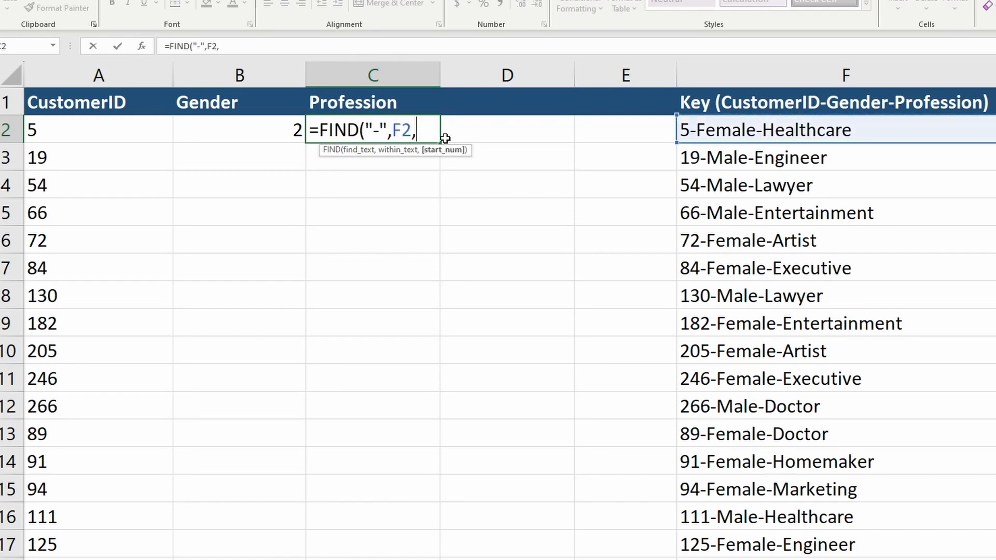
{"action": "key", "text": "Left"}
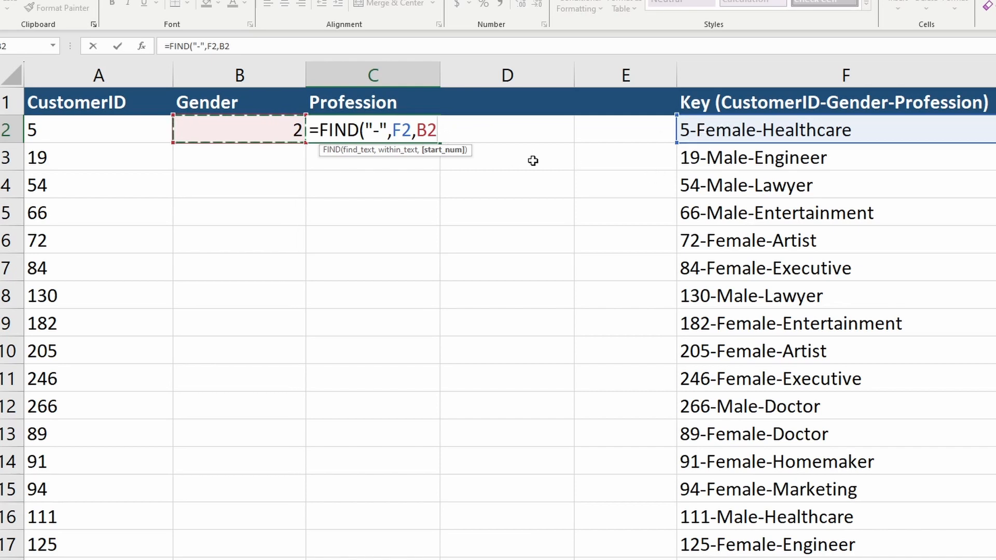
{"action": "type", "text": "+1)"}
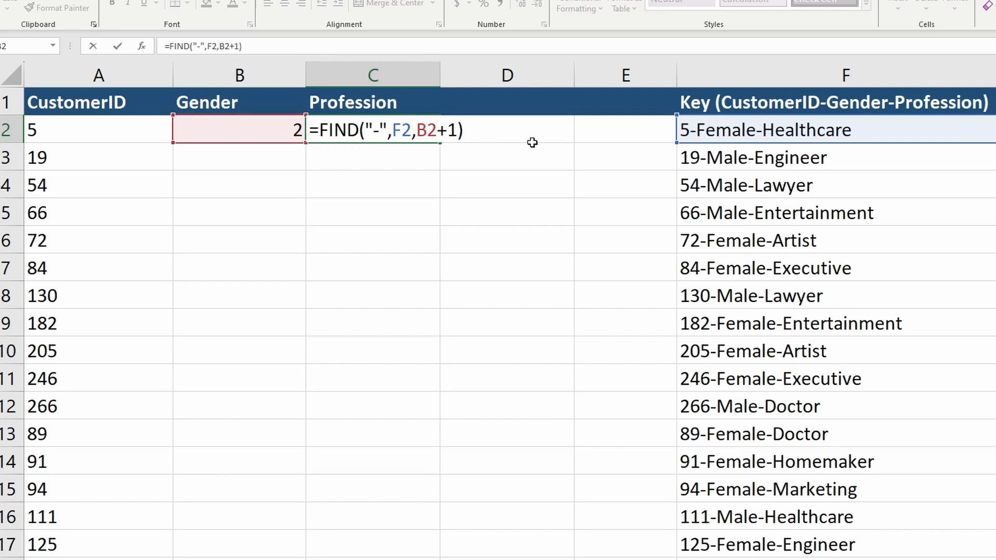
{"action": "key", "text": "Return"}
Highlight characters of the key in F2 to examine where the hyphens fall
{"action": "left_click", "coordinate": [685, 130]}
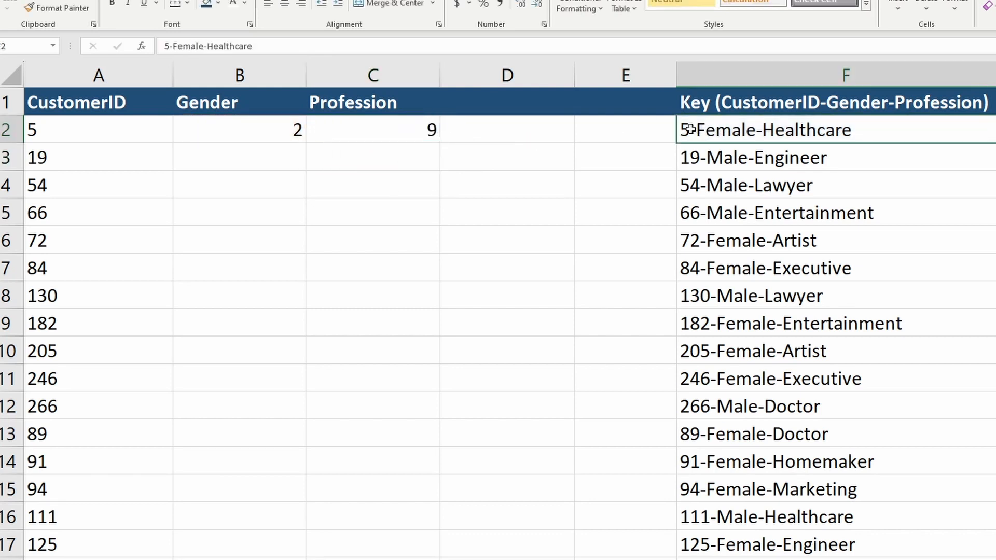
{"action": "key", "text": "shift+Right"}
{"action": "key", "text": "shift+Right"}
{"action": "key", "text": "shift+Right"}
{"action": "key", "text": "shift+Right"}
{"action": "key", "text": "shift+Right"}
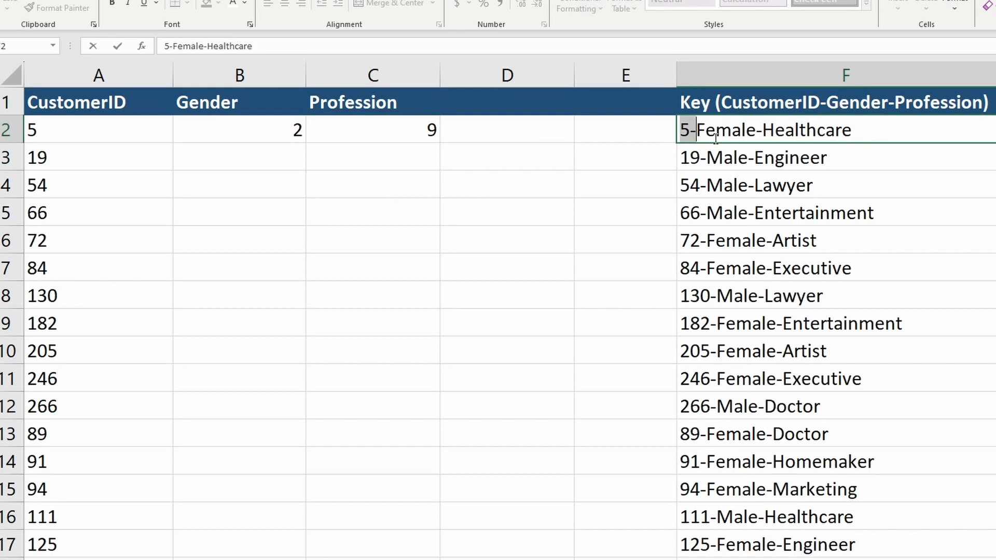
{"action": "key", "text": "shift+Right"}
{"action": "key", "text": "shift+Right"}
{"action": "key", "text": "shift+Right"}
{"action": "key", "text": "shift+Right"}
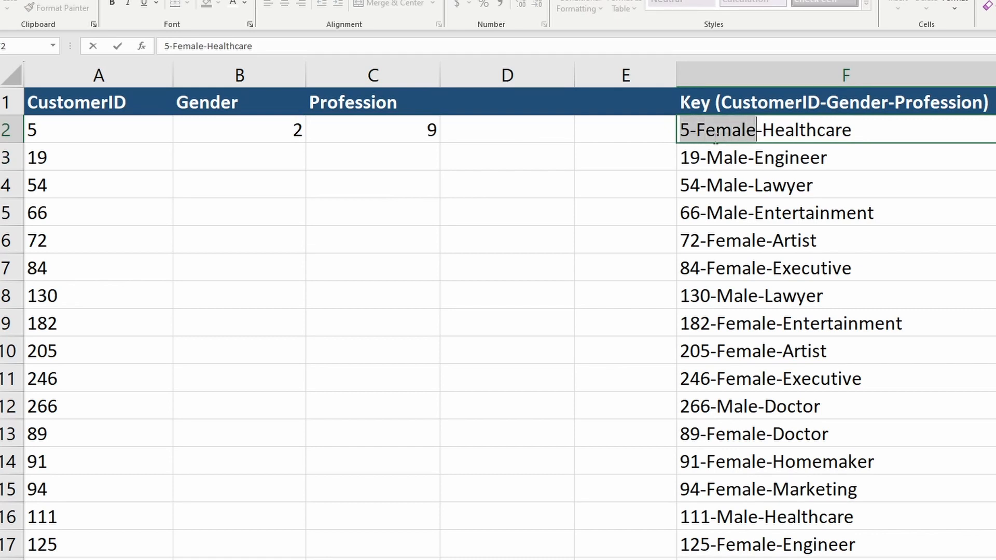
{"action": "key", "text": "Escape"}
{"action": "left_click", "coordinate": [405, 129]}
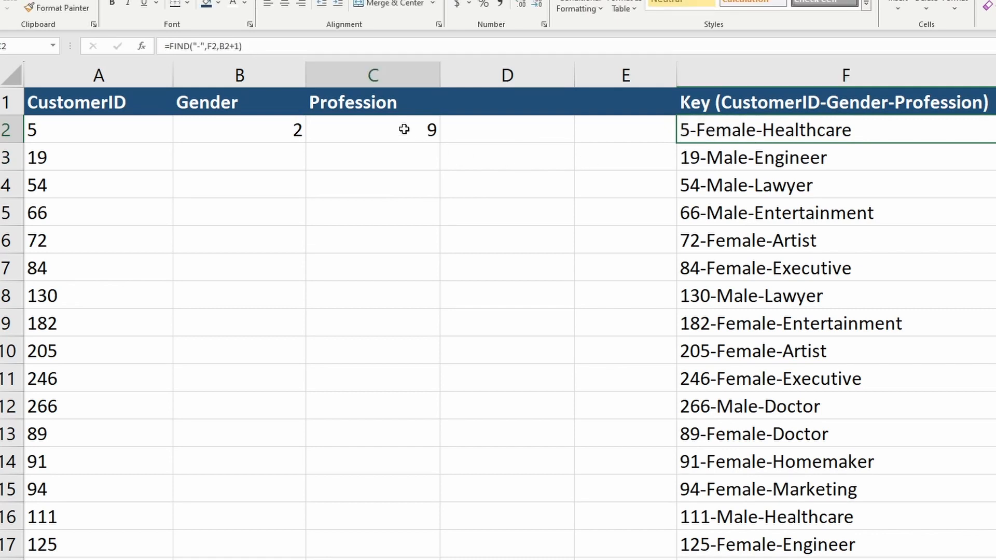
{"action": "left_click", "coordinate": [487, 132]}
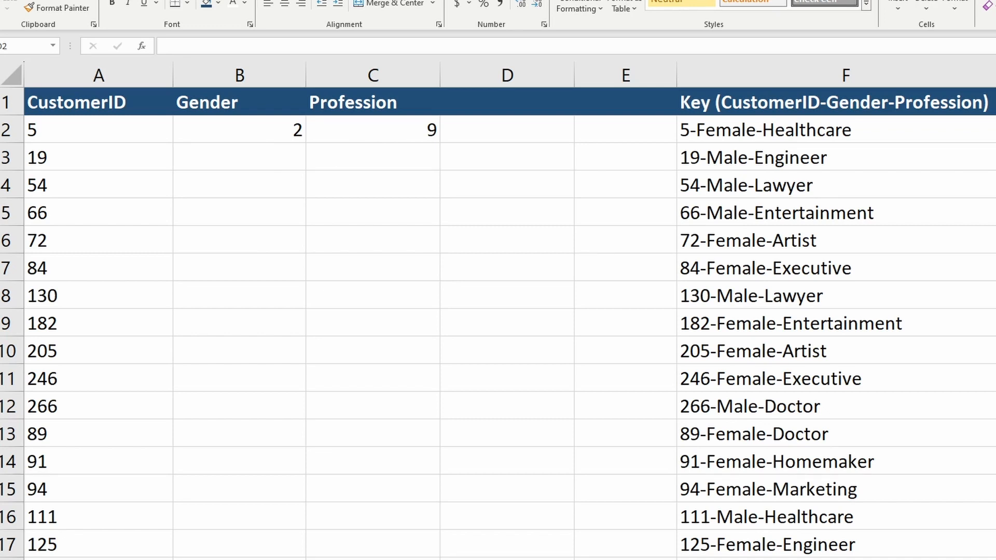
Enter =MID(F2,B2+1,C2-B2) in D2 to extract the gender text between the hyphens
{"action": "left_click", "coordinate": [456, 127]}
{"action": "type", "text": "=mi"}
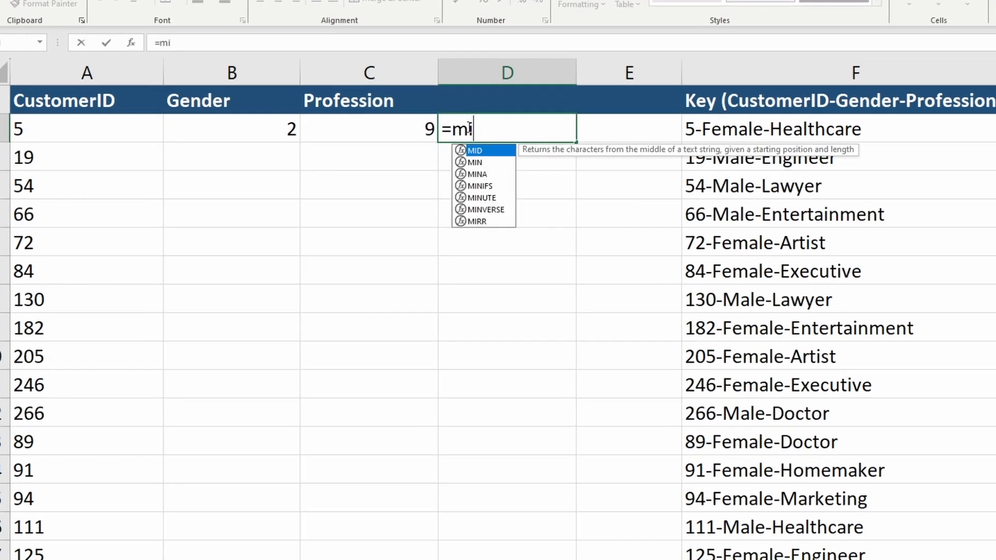
{"action": "key", "text": "Tab"}
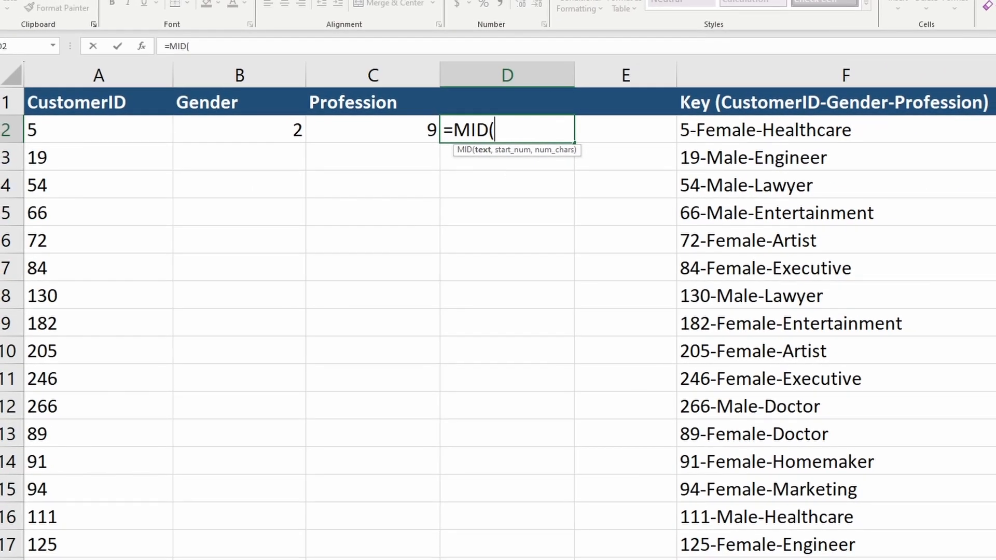
{"action": "left_click", "coordinate": [697, 129]}
{"action": "type", "text": ","}
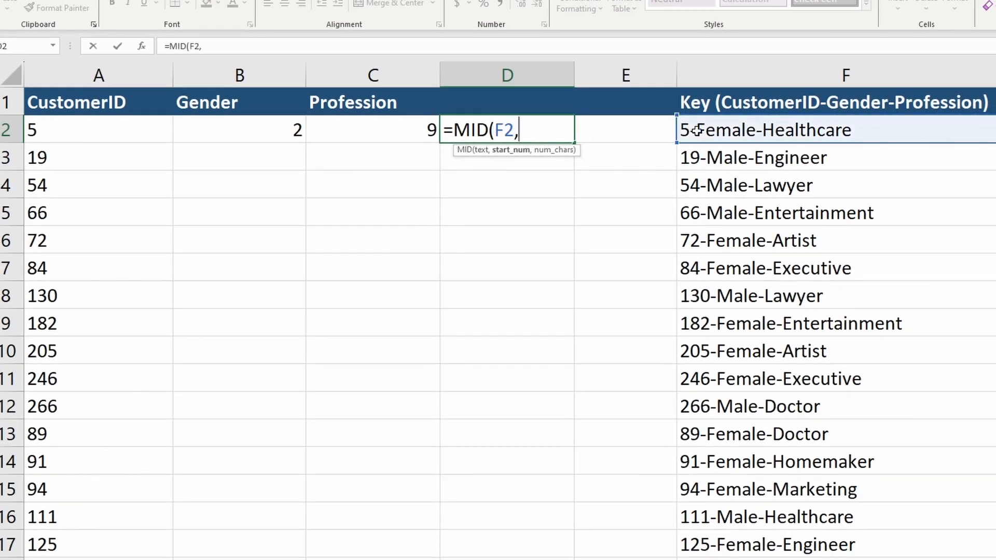
{"action": "left_click", "coordinate": [285, 135]}
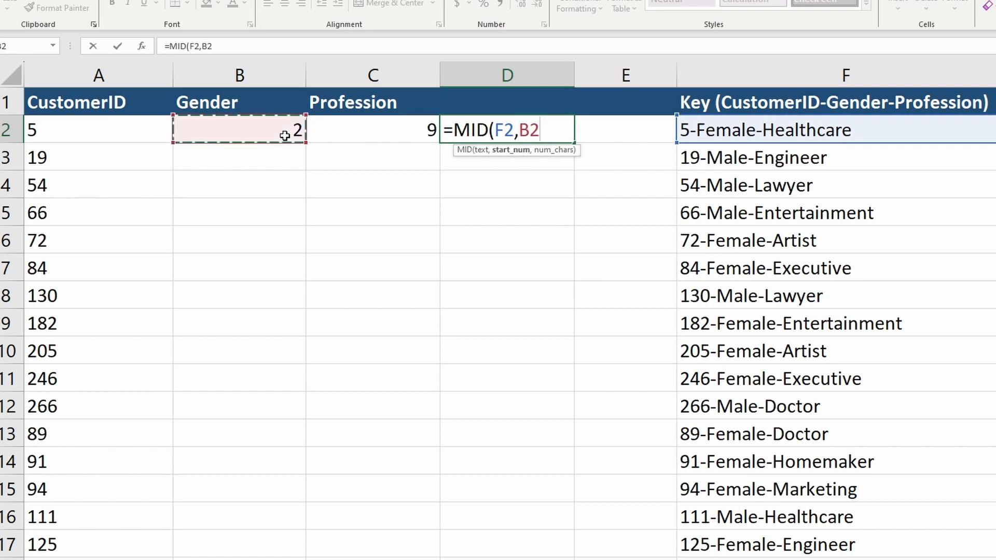
{"action": "type", "text": "+1"}
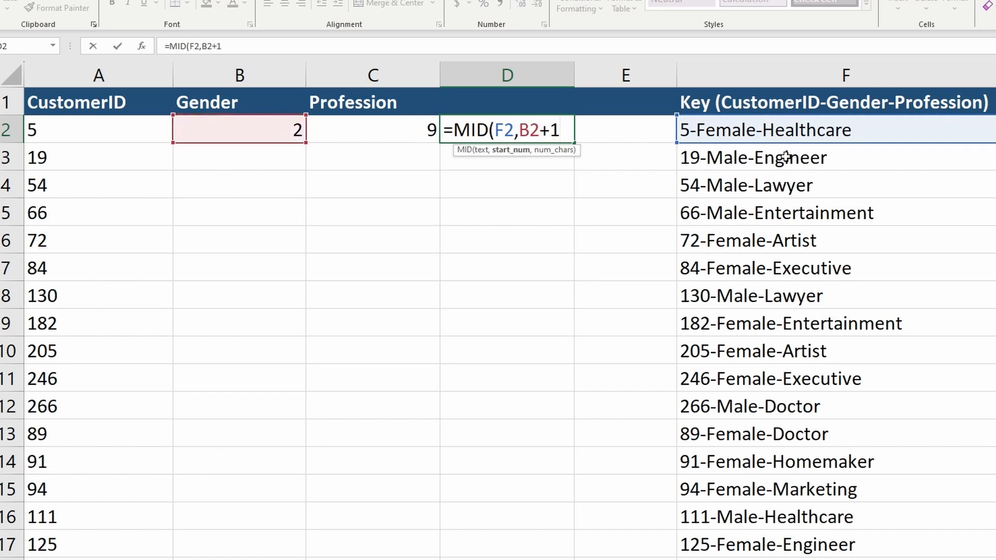
{"action": "type", "text": ","}
{"action": "left_click", "coordinate": [420, 135]}
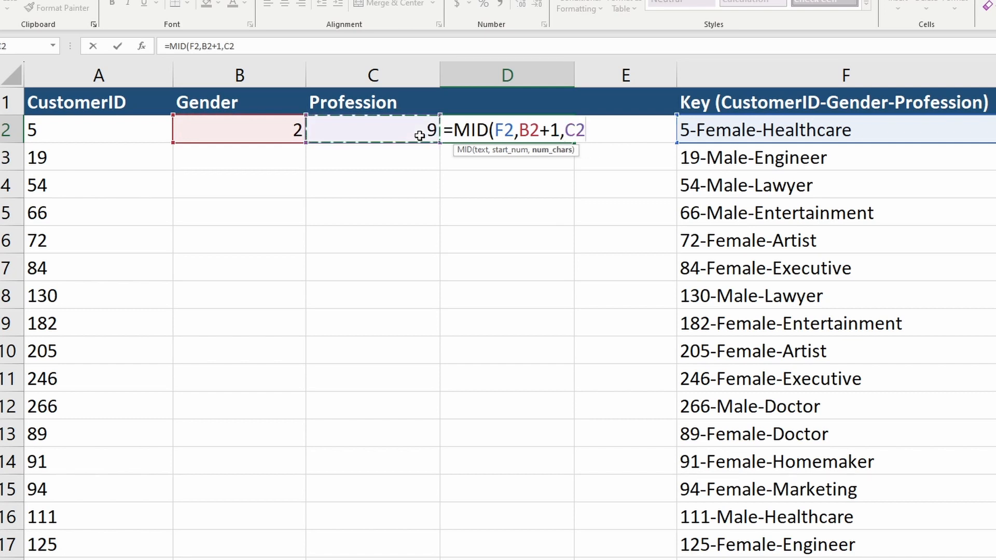
{"action": "type", "text": "-"}
{"action": "left_click", "coordinate": [242, 135]}
{"action": "type", "text": ")"}
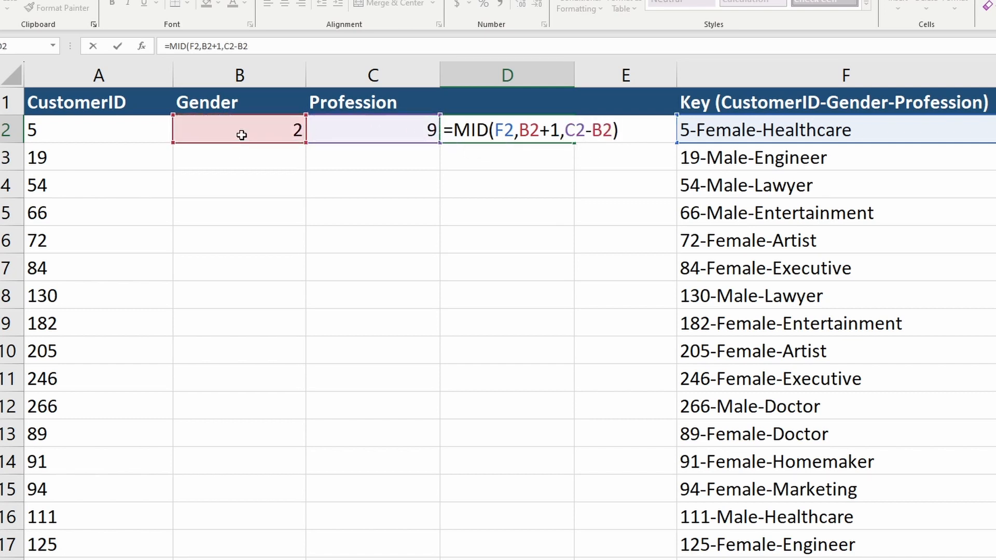
{"action": "key", "text": "ctrl+Return"}
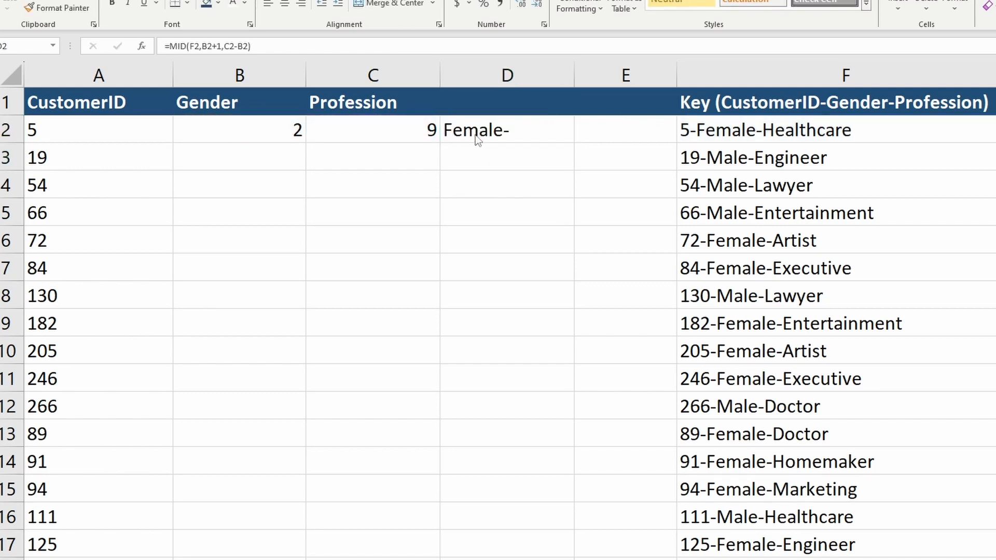
Subtract 1 from D2's length argument, making it =MID(F2,B2+1,C2-B2-1)
{"action": "left_click", "coordinate": [475, 136]}
{"action": "double_click", "coordinate": [486, 134]}
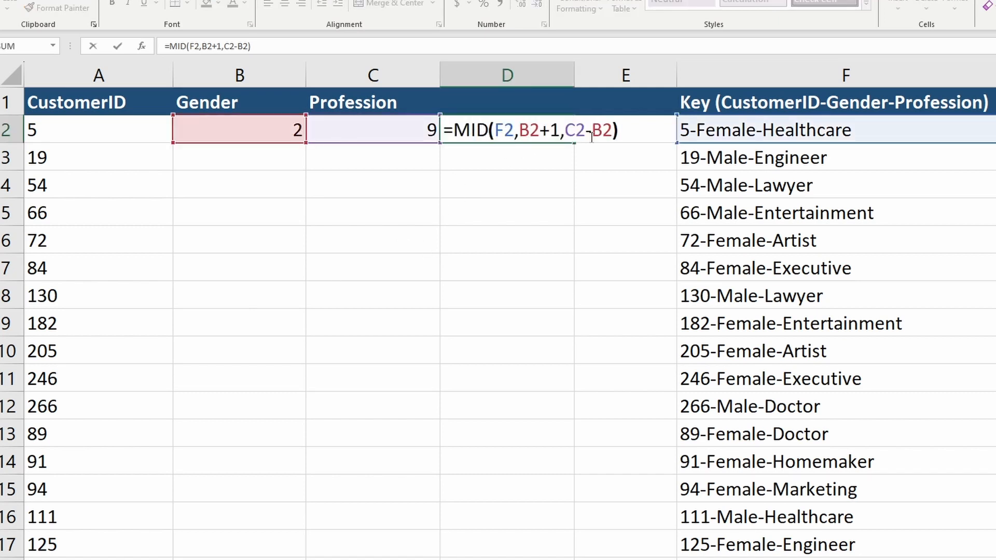
{"action": "type", "text": "-1"}
{"action": "key", "text": "ctrl+Return"}
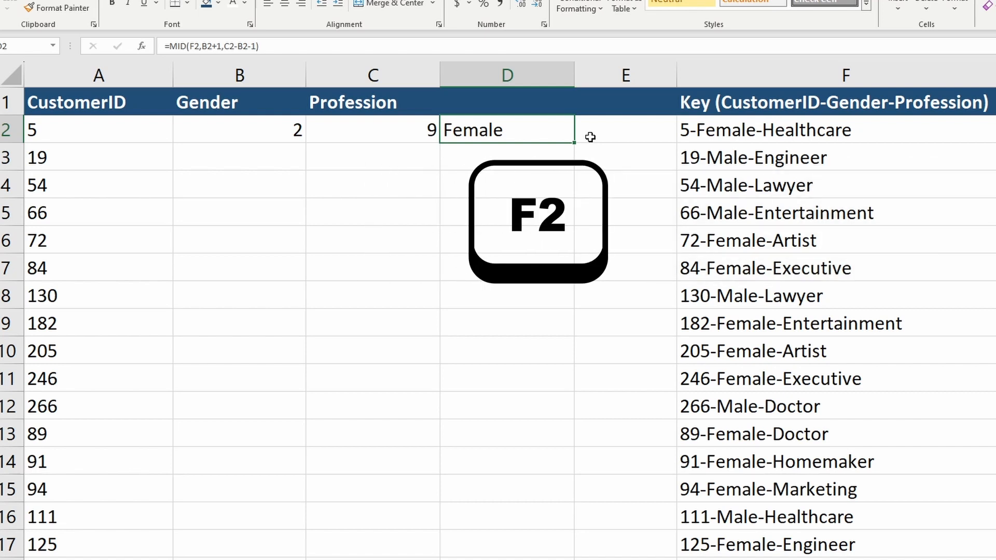
Review the arguments of the MID formula in D2 and the FIND formula in B2
{"action": "key", "text": "F2"}
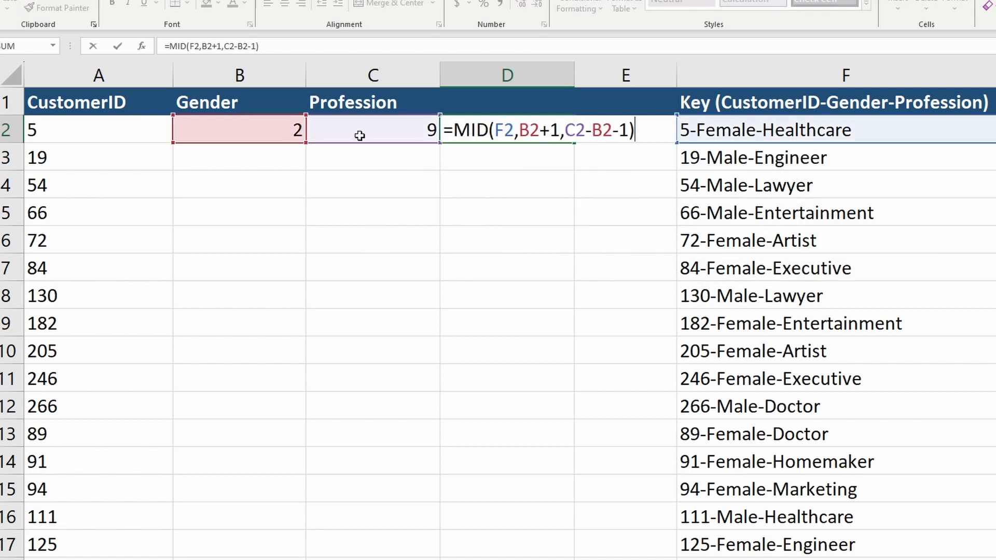
{"action": "left_click_drag", "start_coordinate": [592, 131], "coordinate": [604, 131]}
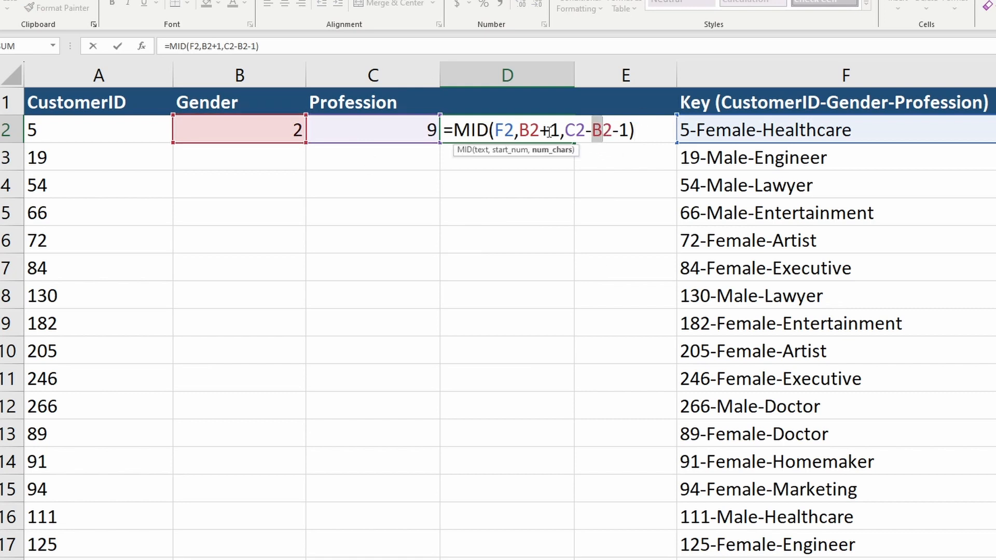
{"action": "left_click_drag", "start_coordinate": [520, 130], "coordinate": [539, 130]}
{"action": "key", "text": "Escape"}
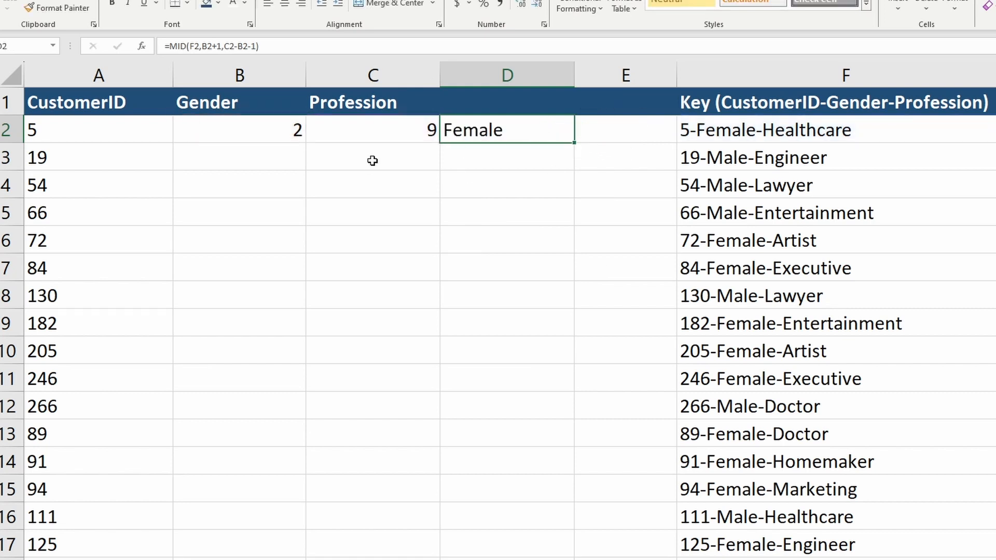
{"action": "left_click", "coordinate": [261, 131]}
{"action": "left_click", "coordinate": [457, 128]}
{"action": "left_click", "coordinate": [253, 129]}
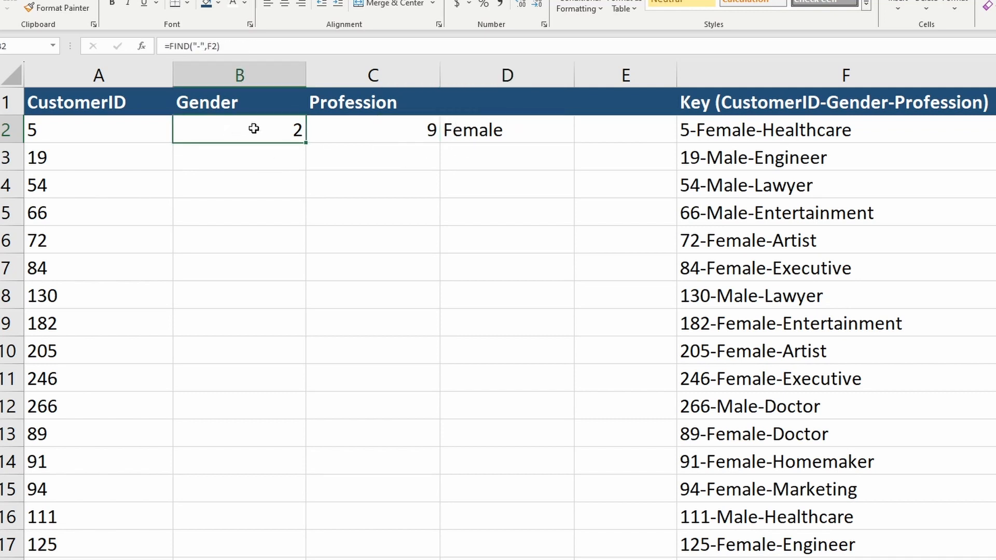
Copy the FIND("-",F2) expression from B2's formula
{"action": "key", "text": "F2"}
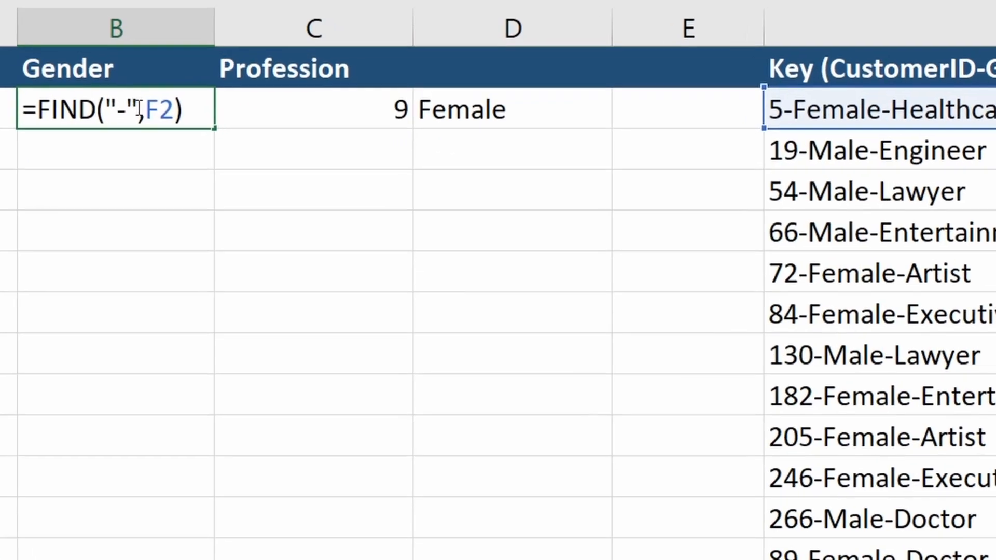
{"action": "key", "text": "ctrl+shift+Left"}
{"action": "key", "text": "ctrl+shift+Left"}
{"action": "key", "text": "ctrl+shift+Left"}
{"action": "key", "text": "shift+Home"}
{"action": "key", "text": "shift+Right"}
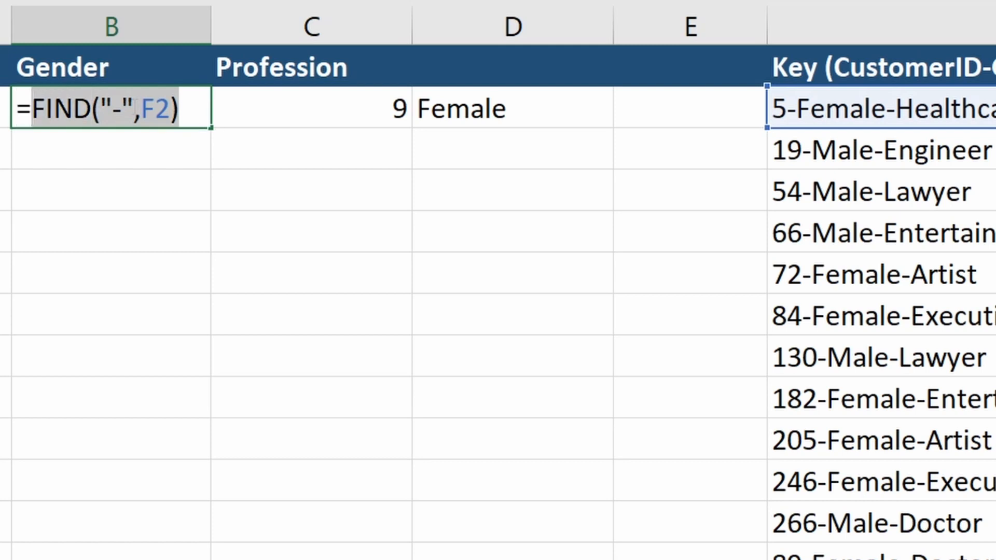
{"action": "key", "text": "Escape"}
Replace the second B2 reference in D2 with FIND("-",F2), giving =MID(F2,B2+1,C2-FIND("-",F2)-1)
{"action": "key", "text": "Right"}
{"action": "key", "text": "Right"}
{"action": "key", "text": "F2"}
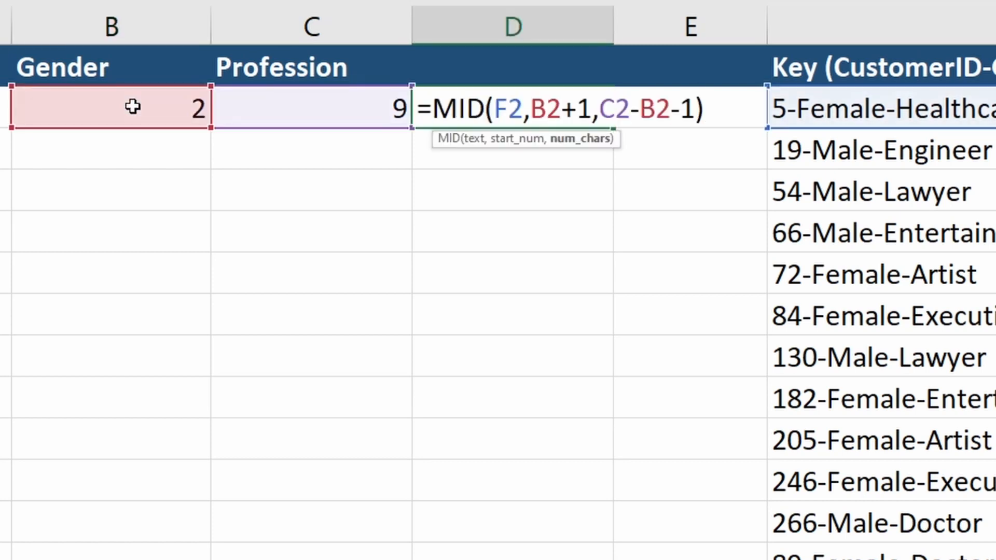
{"action": "key", "text": "ctrl+shift+Left"}
{"action": "key", "text": "ctrl+v"}
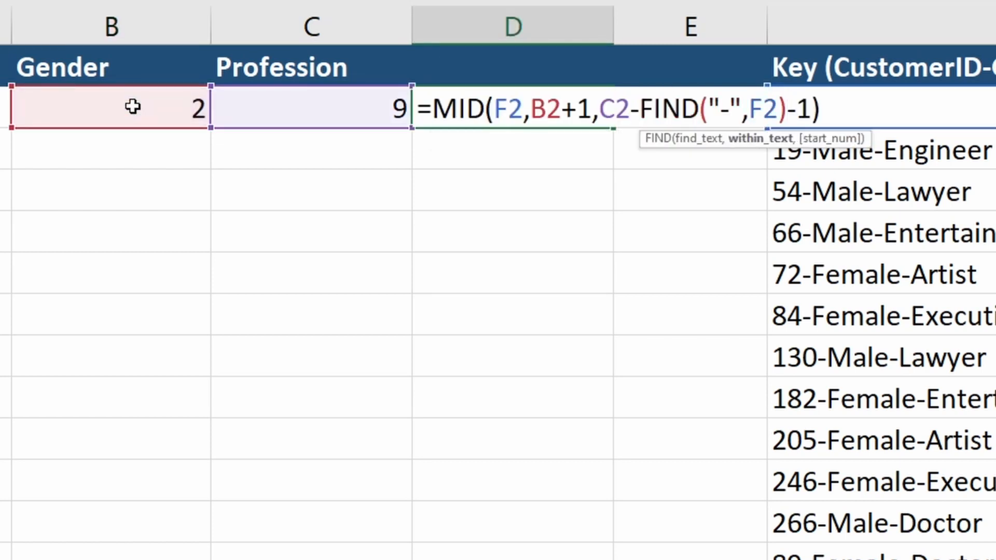
{"action": "key", "text": "ctrl+Return"}
{"action": "left_click", "coordinate": [133, 107]}
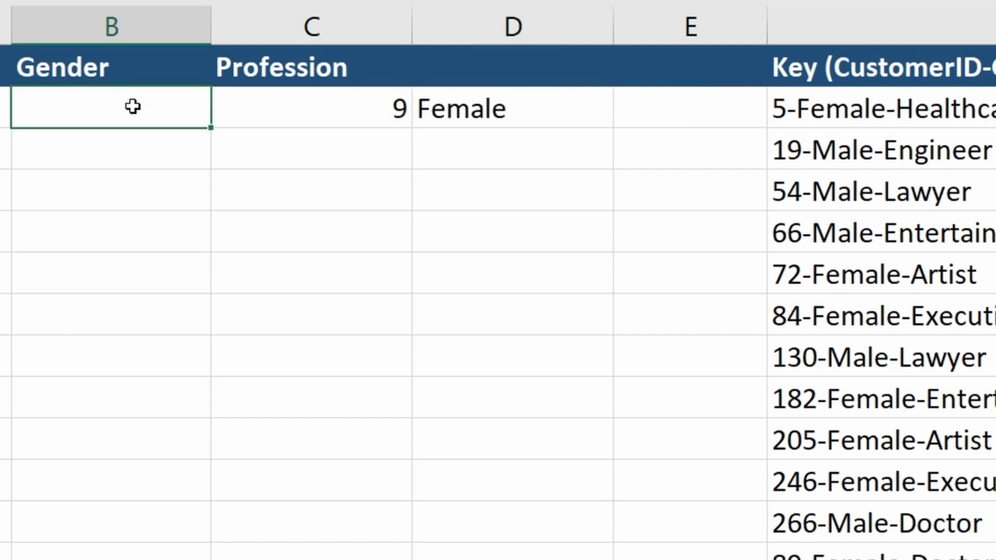
Inspect D2's MID formula, then copy C2's nested FIND expression without its equals sign
{"action": "key", "text": "Right"}
{"action": "key", "text": "Right"}
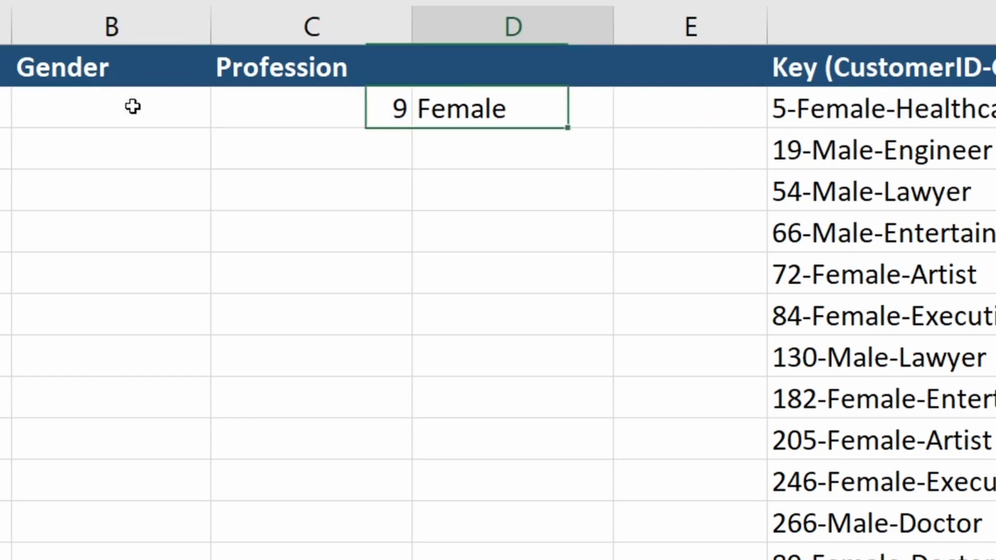
{"action": "key", "text": "F2"}
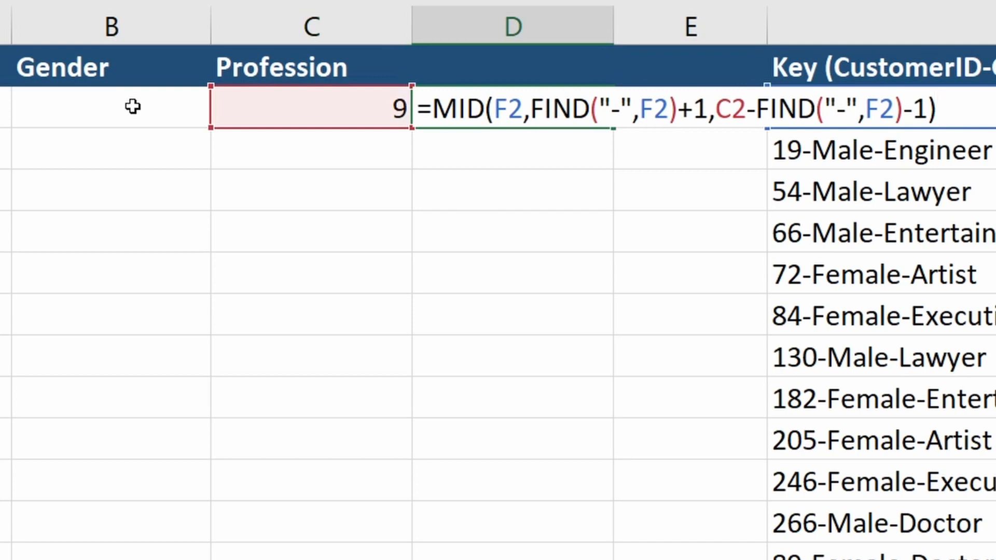
{"action": "key", "text": "Left"}
{"action": "key", "text": "Left"}
{"action": "key", "text": "Left"}
{"action": "key", "text": "Left"}
{"action": "key", "text": "Left"}
{"action": "key", "text": "Left"}
{"action": "key", "text": "Left"}
{"action": "key", "text": "Left"}
{"action": "key", "text": "Left"}
{"action": "key", "text": "Left"}
{"action": "key", "text": "Left"}
{"action": "key", "text": "Left"}
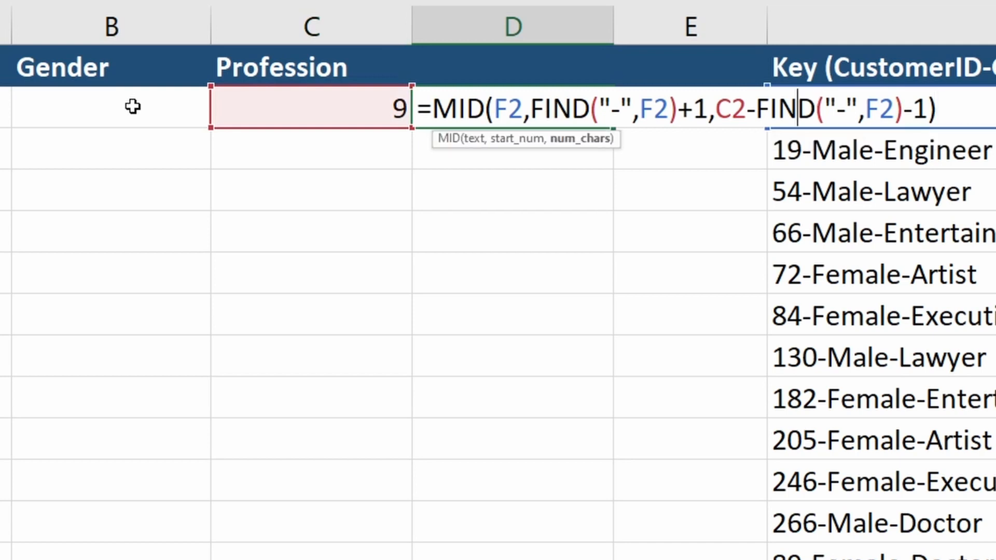
{"action": "key", "text": "shift+Left"}
{"action": "key", "text": "shift+Left"}
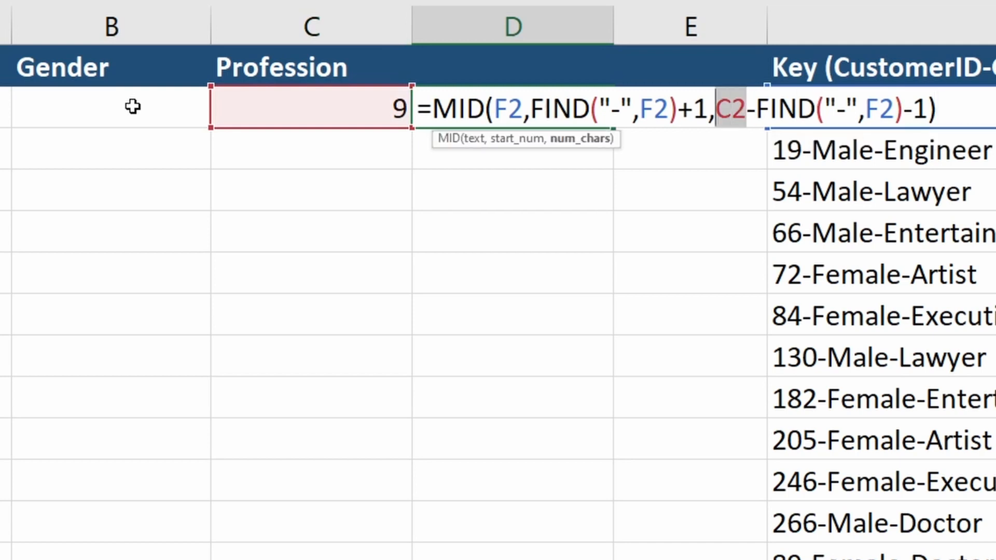
{"action": "key", "text": "Escape"}
{"action": "key", "text": "Left"}
{"action": "key", "text": "F2"}
{"action": "key", "text": "shift+Home"}
{"action": "key", "text": "shift+Right"}
{"action": "key", "text": "ctrl+c"}
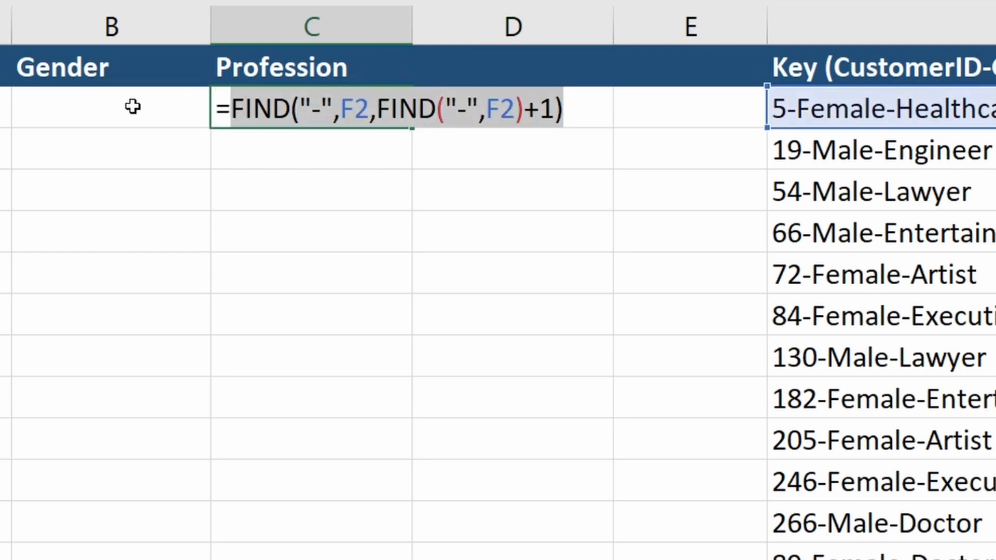
Replace the C2 reference in D2's formula with the copied FIND("-",F2,FIND("-",F2)+1) expression
{"action": "key", "text": "Tab"}
{"action": "key", "text": "F2"}
{"action": "key", "text": "Left"}
{"action": "key", "text": "Left"}
{"action": "key", "text": "Left"}
{"action": "key", "text": "Left"}
{"action": "key", "text": "Left"}
{"action": "key", "text": "Left"}
{"action": "key", "text": "Left"}
{"action": "key", "text": "Left"}
{"action": "key", "text": "Left"}
{"action": "key", "text": "Left"}
{"action": "key", "text": "Left"}
{"action": "key", "text": "Left"}
{"action": "key", "text": "Left"}
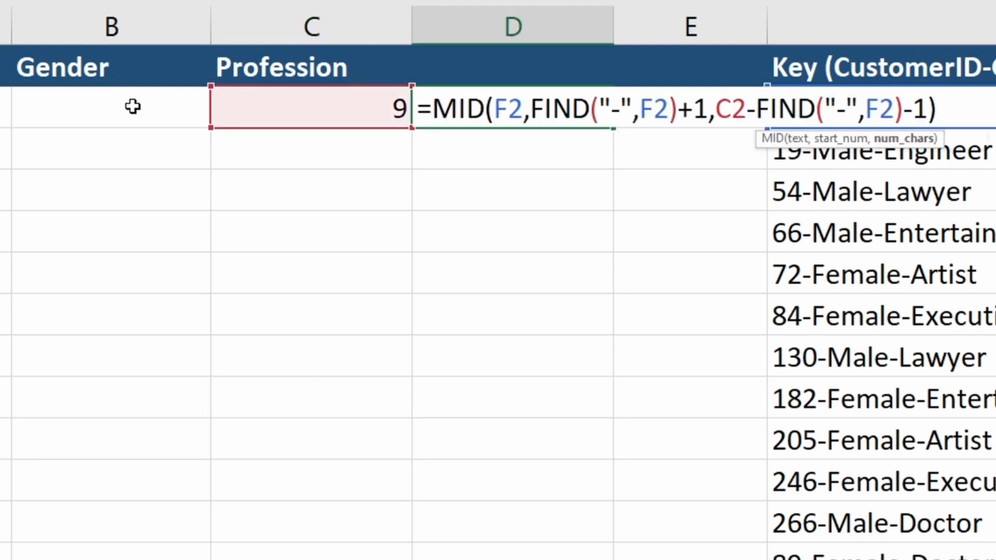
{"action": "key", "text": "Left"}
{"action": "key", "text": "shift+Left"}
{"action": "key", "text": "shift+Left"}
{"action": "key", "text": "ctrl+v"}
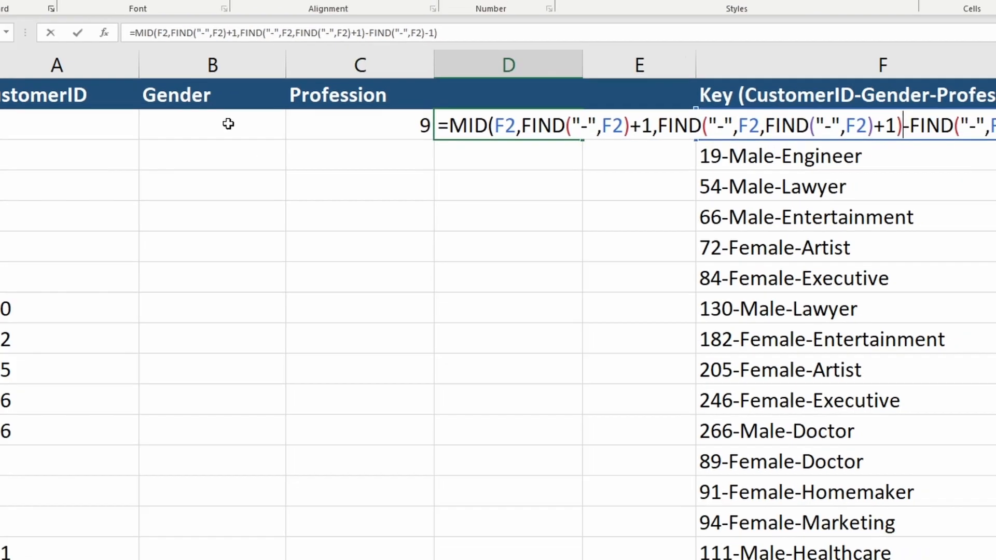
{"action": "key", "text": "Return"}
Clear C2 and move the combined MID formula from D2 into B2
{"action": "key", "text": "Up"}
{"action": "key", "text": "Left"}
{"action": "key", "text": "Delete"}
{"action": "key", "text": "Right"}
{"action": "key", "text": "ctrl+x"}
{"action": "key", "text": "Left"}
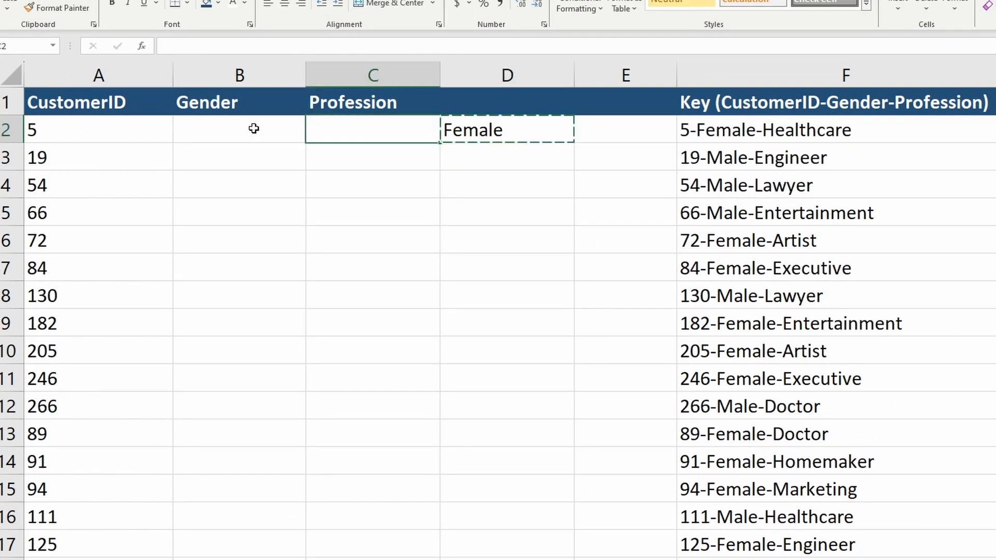
{"action": "key", "text": "Left"}
{"action": "key", "text": "ctrl+v"}
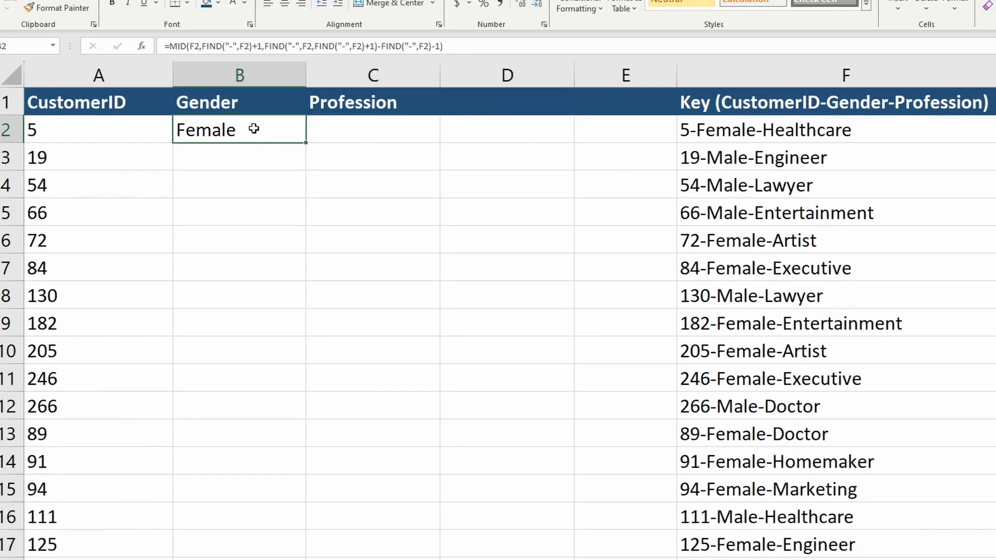
Copy B2's Gender formula down the column through row 17
{"action": "key", "text": "ctrl+c"}
{"action": "key", "text": "ctrl+Right"}
{"action": "key", "text": "ctrl+Down"}
{"action": "key", "text": "Left"}
{"action": "key", "text": "Left"}
{"action": "key", "text": "Left"}
{"action": "key", "text": "Left"}
{"action": "key", "text": "ctrl+shift+Up"}
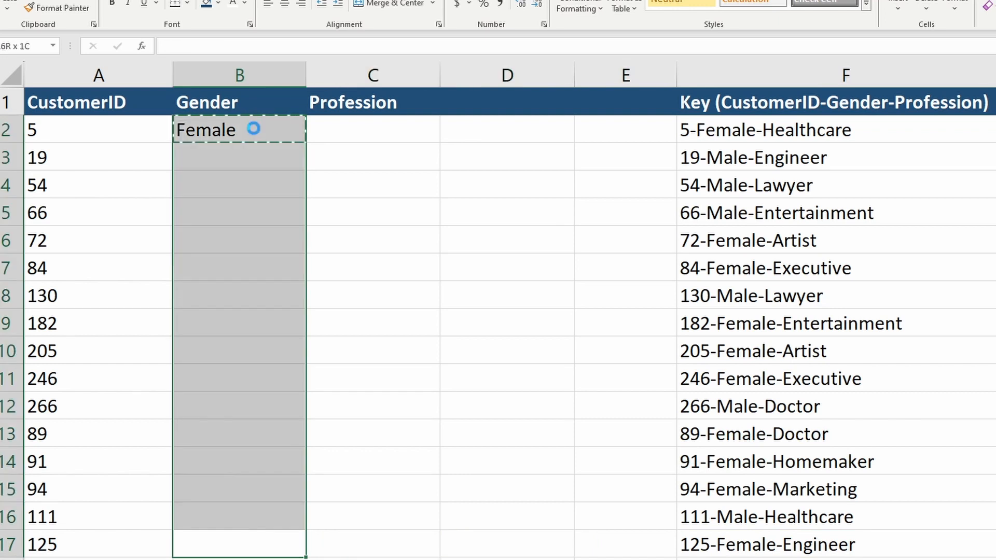
{"action": "key", "text": "Return"}
{"action": "key", "text": "Up"}
{"action": "key", "text": "Down"}
{"action": "key", "text": "Down"}
{"action": "key", "text": "Down"}
{"action": "key", "text": "Down"}
{"action": "key", "text": "Down"}
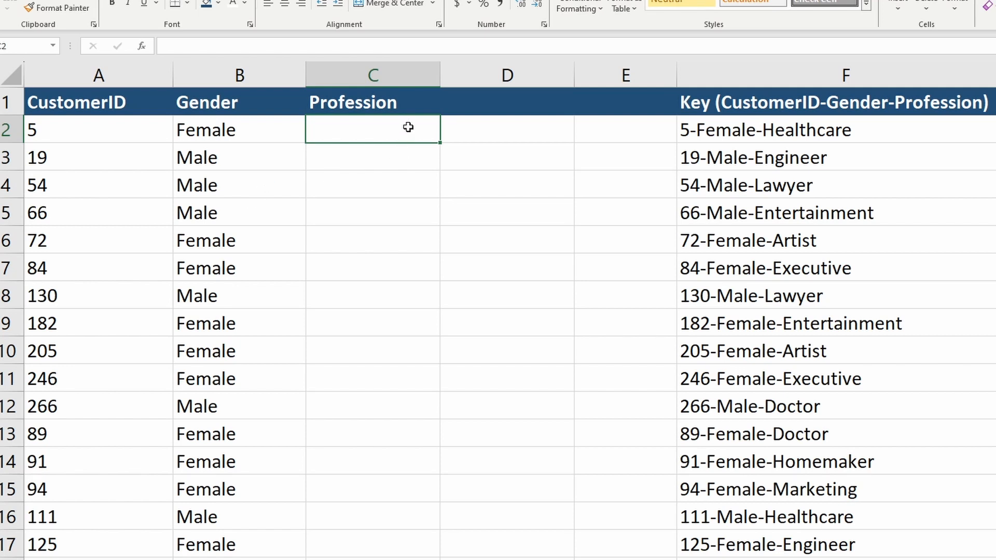
Enter =FIND("-",F2) in C2
{"action": "type", "text": "=find"}
{"action": "key", "text": "Tab"}
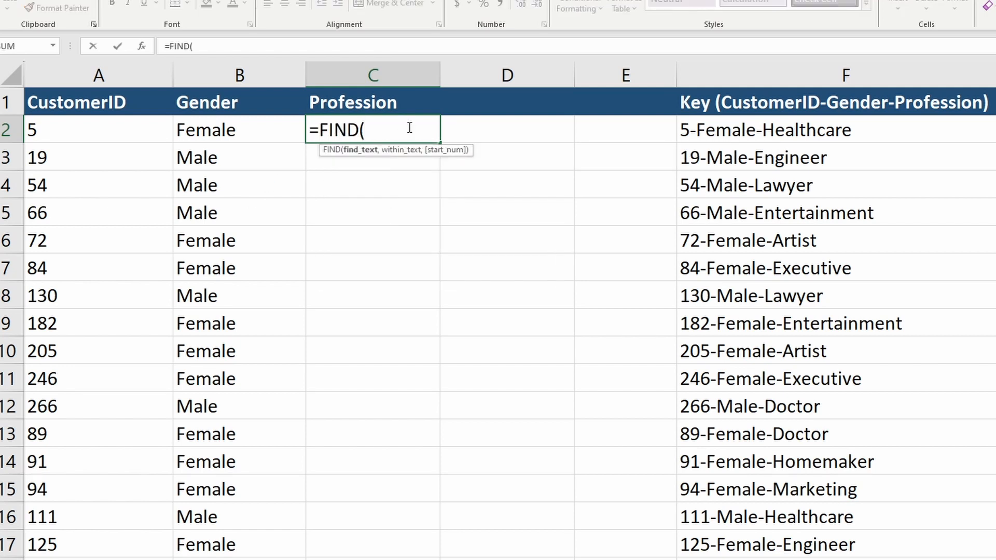
{"action": "type", "text": "\"-\",F2)"}
{"action": "key", "text": "ctrl+Return"}
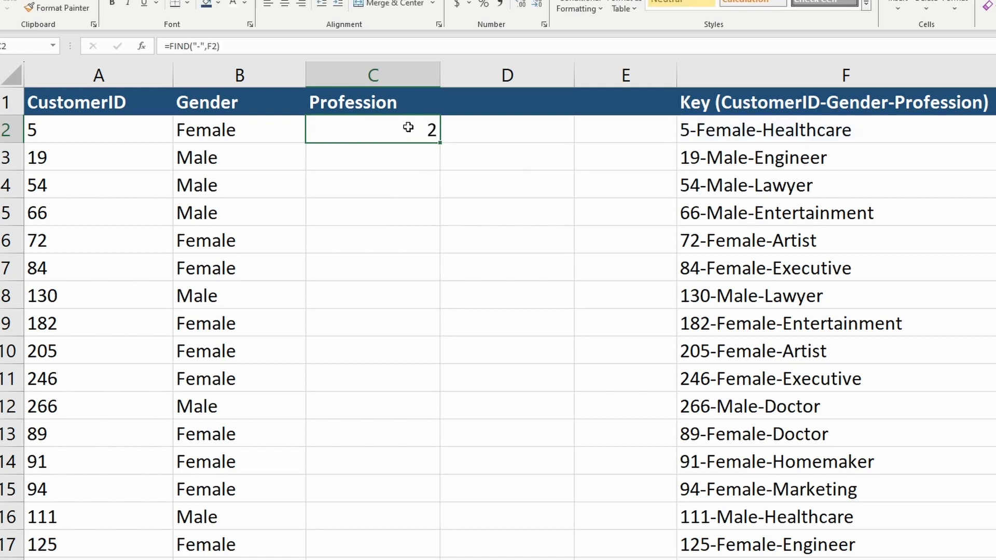
Extend C2's formula to =FIND("-",F2,FIND("-",F2)+1) to locate the second hyphen
{"action": "key", "text": "F2"}
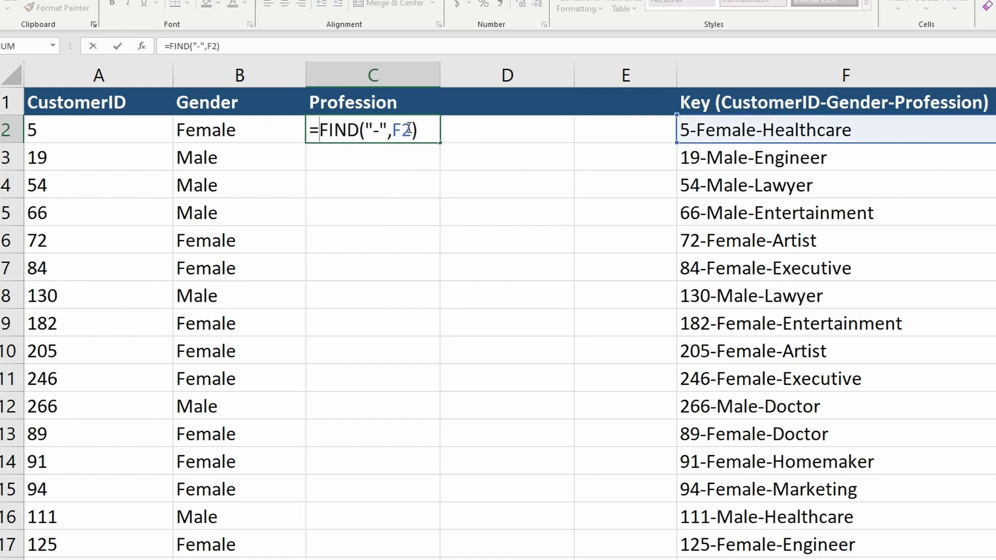
{"action": "type", "text": "find"}
{"action": "key", "text": "Tab"}
{"action": "type", "text": "\"-\","}
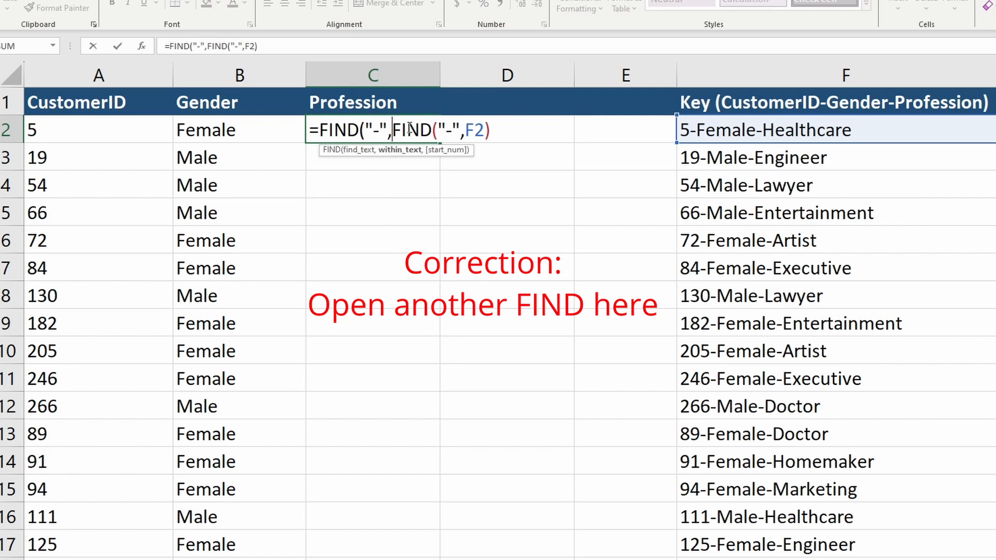
{"action": "type", "text": "f2,"}
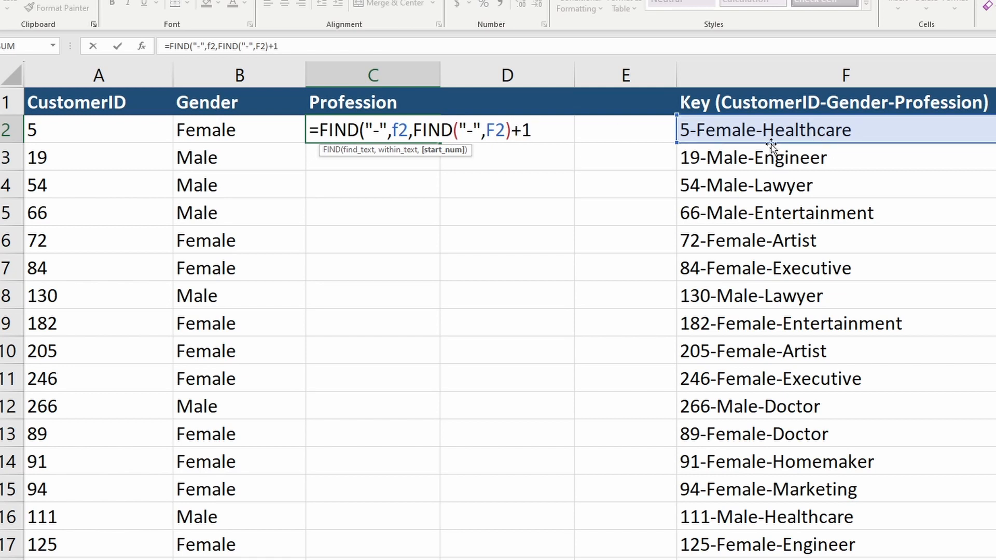
{"action": "type", "text": ")"}
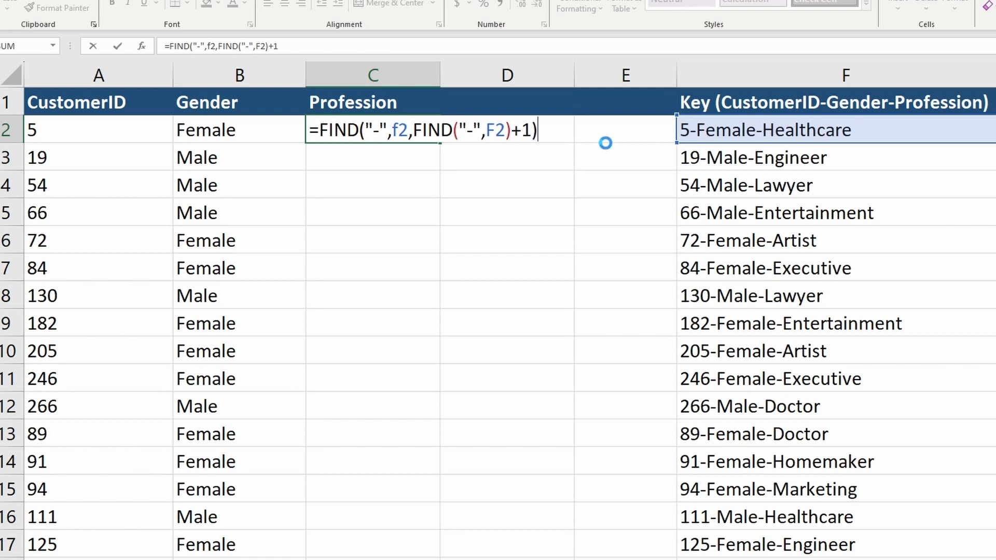
{"action": "key", "text": "Return"}
{"action": "key", "text": "Up"}
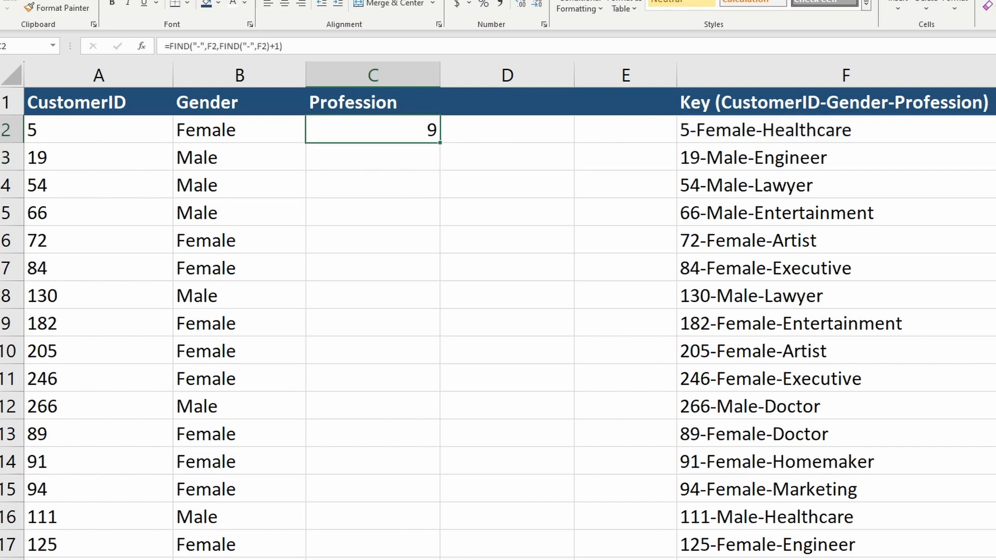
Enter =LEN(F2) in D2 and review C2's formula
{"action": "key", "text": "Right"}
{"action": "type", "text": "=len(f2)"}
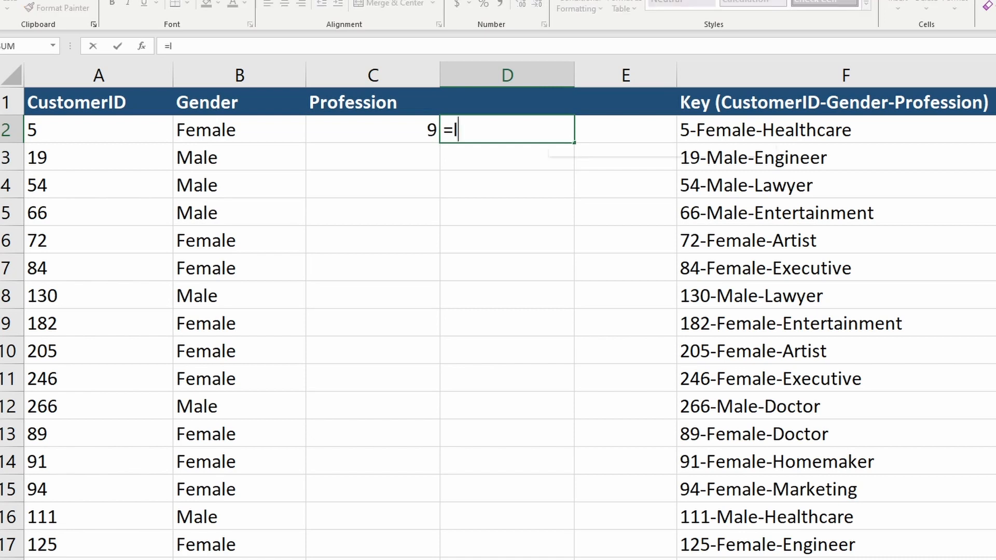
{"action": "key", "text": "Return"}
{"action": "key", "text": "Up"}
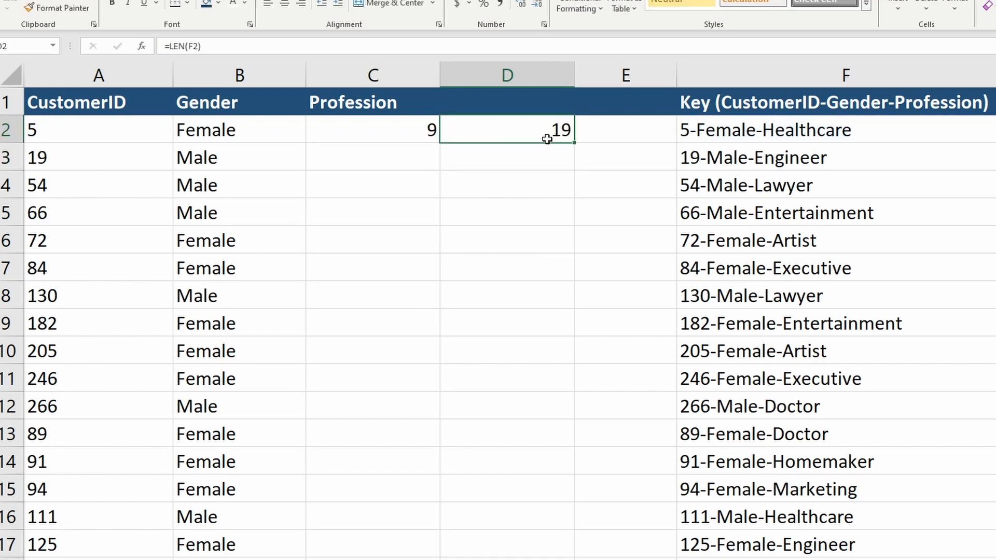
{"action": "left_click", "coordinate": [418, 132]}
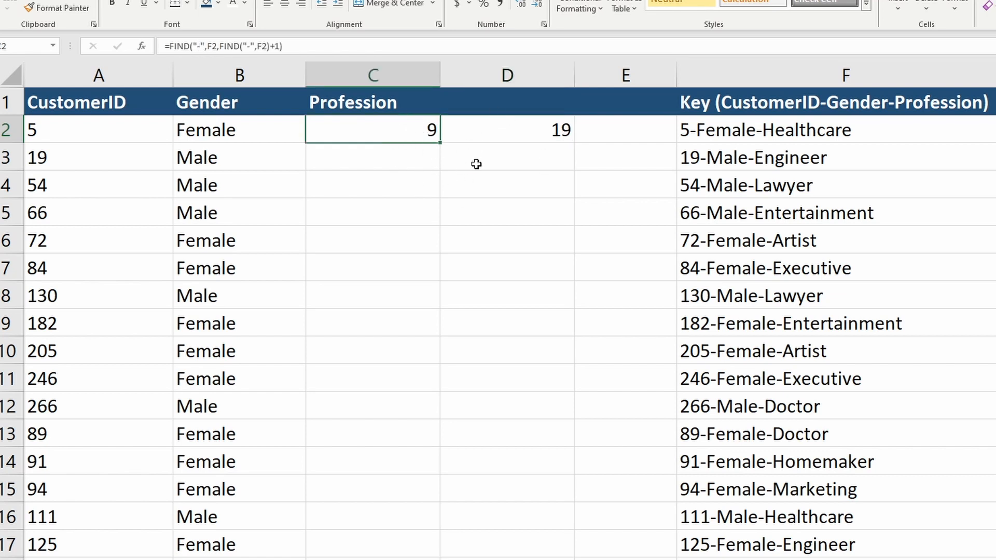
Enter =RIGHT(F2,D2-C2) in E2
{"action": "left_click", "coordinate": [601, 132]}
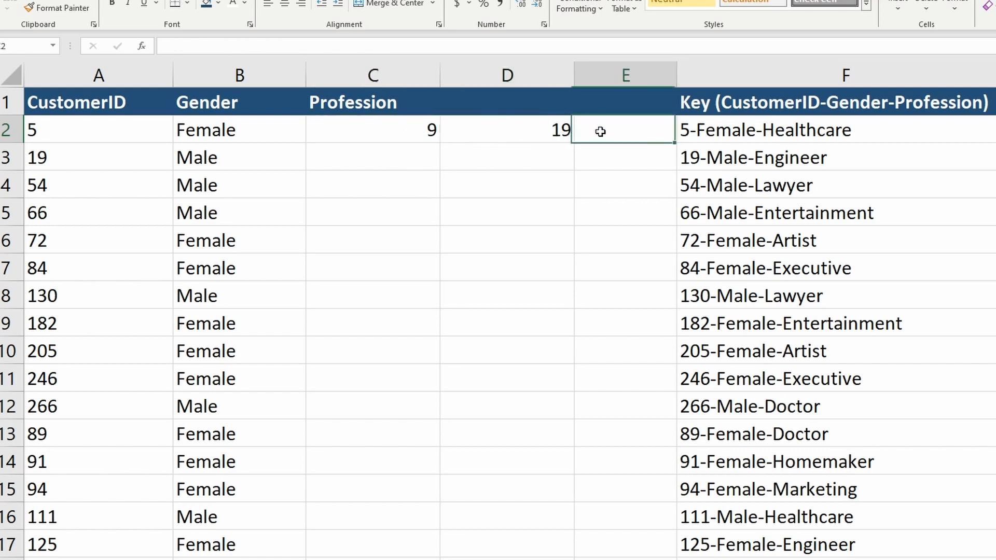
{"action": "type", "text": "=right"}
{"action": "key", "text": "Tab"}
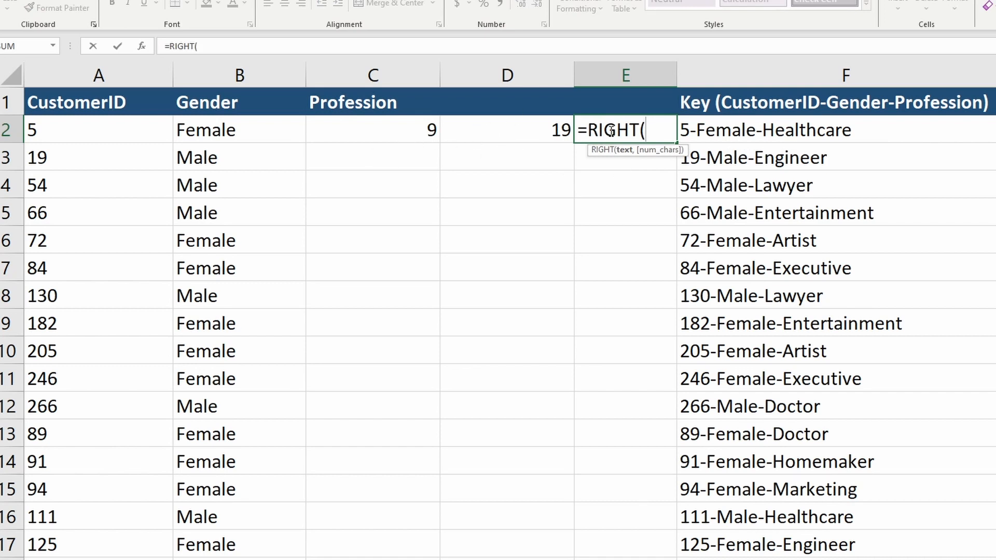
{"action": "key", "text": "Right"}
{"action": "type", "text": ",D2-C2)"}
{"action": "key", "text": "ctrl+Return"}
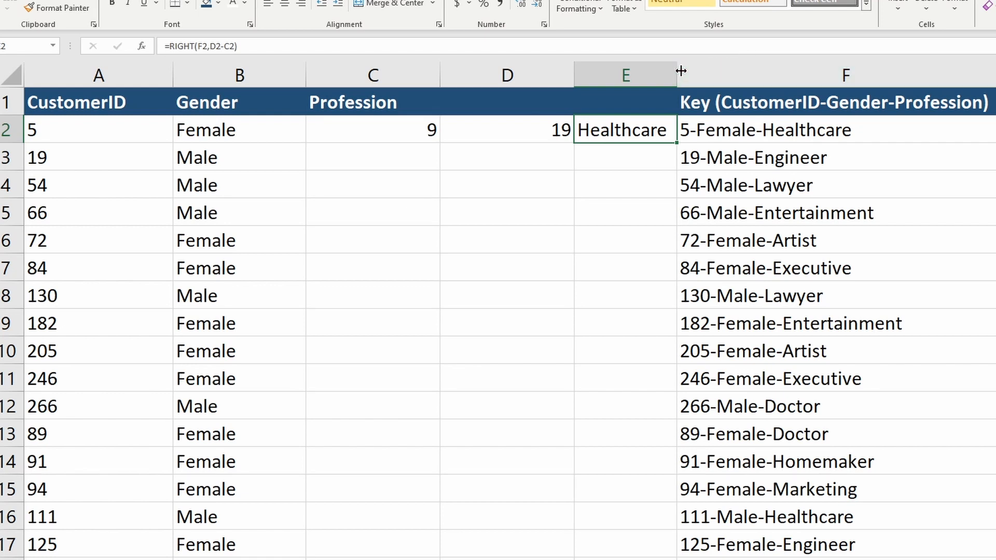
Widen column E and review E2's RIGHT formula
{"action": "left_click_drag", "start_coordinate": [678, 71], "coordinate": [722, 73]}
{"action": "key", "text": "F2"}
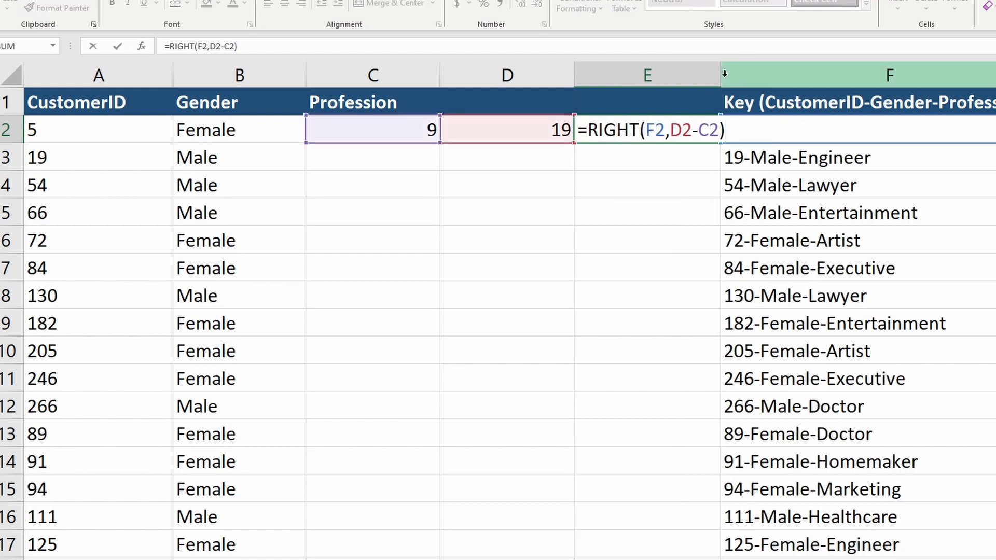
{"action": "key", "text": "Left"}
{"action": "key", "text": "Escape"}
{"action": "key", "text": "Left"}
{"action": "key", "text": "Left"}
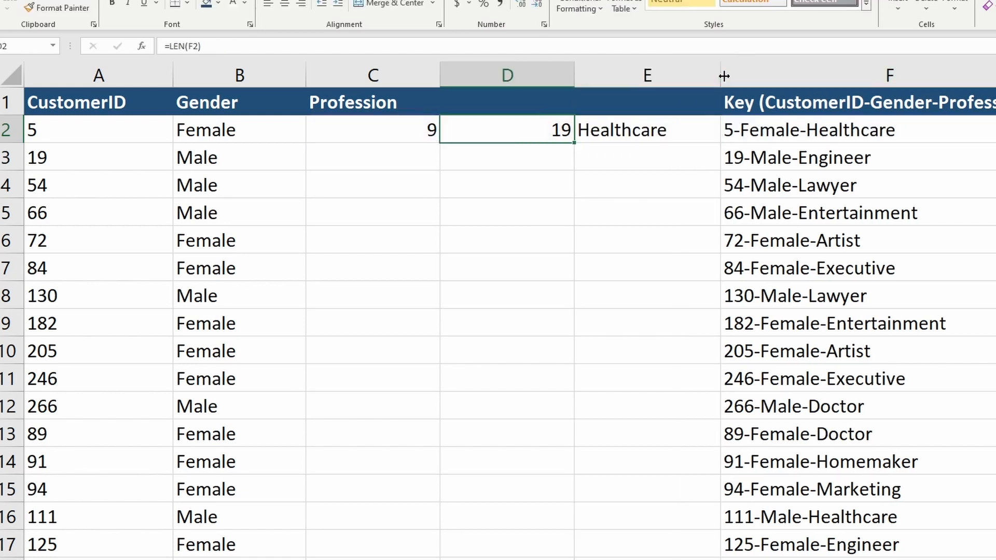
Replace the C2 reference in E2's formula with C2's nested FIND expression
{"action": "key", "text": "F2"}
{"action": "key", "text": "shift+Home"}
{"action": "key", "text": "shift+Right"}
{"action": "key", "text": "Escape"}
{"action": "key", "text": "Right"}
{"action": "key", "text": "Right"}
{"action": "key", "text": "F2"}
{"action": "key", "text": "Escape"}
{"action": "key", "text": "Left"}
{"action": "key", "text": "F2"}
{"action": "key", "text": "shift+Home"}
{"action": "key", "text": "shift+Right"}
{"action": "key", "text": "ctrl+c"}
{"action": "key", "text": "Escape"}
{"action": "key", "text": "Right"}
{"action": "key", "text": "F2"}
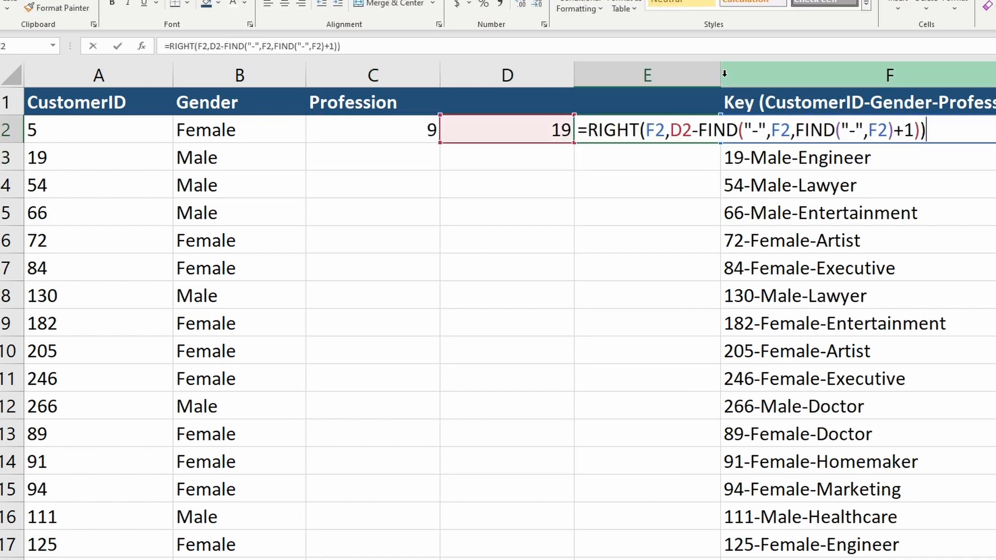
Substitute LEN(F2) for D2 in E2's formula and move the finished RIGHT formula into C2
{"action": "key", "text": "Left"}
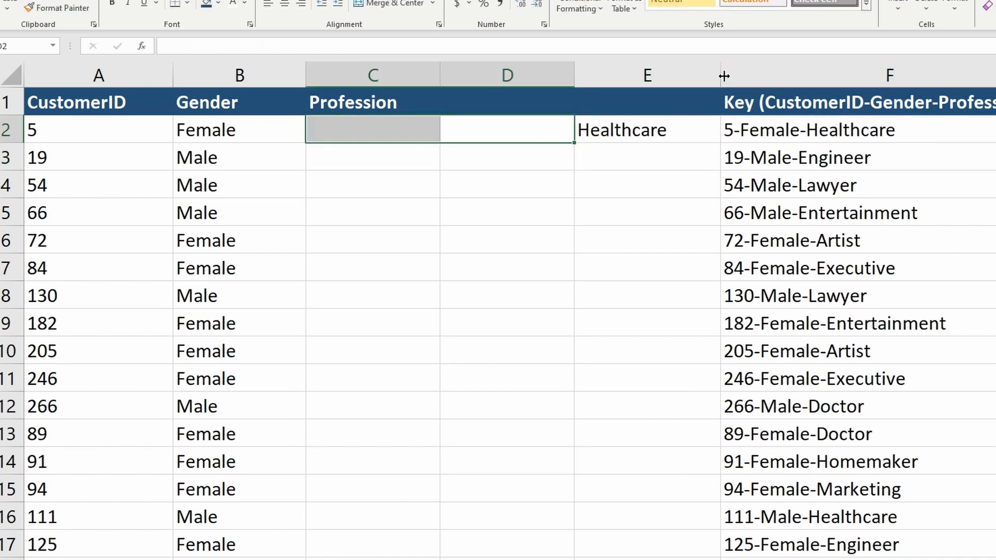
{"action": "key", "text": "Right"}
{"action": "key", "text": "ctrl+x"}
{"action": "key", "text": "Left"}
{"action": "key", "text": "Left"}
{"action": "key", "text": "ctrl+v"}
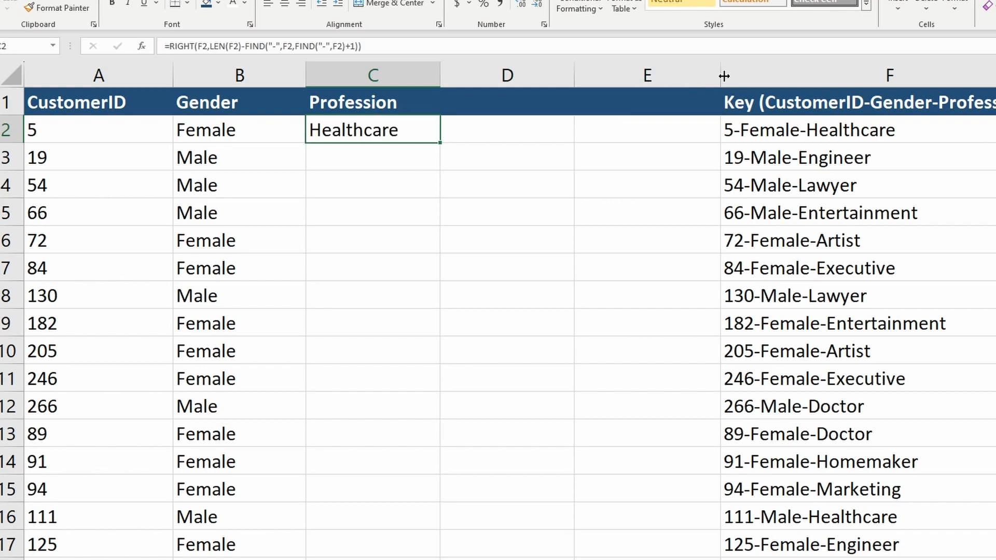
Copy C2's Profession formula down the column through row 17
{"action": "key", "text": "ctrl+c"}
{"action": "key", "text": "Left"}
{"action": "key", "text": "ctrl+Down"}
{"action": "key", "text": "Right"}
{"action": "key", "text": "ctrl+shift+Up"}
{"action": "key", "text": "ctrl+v"}
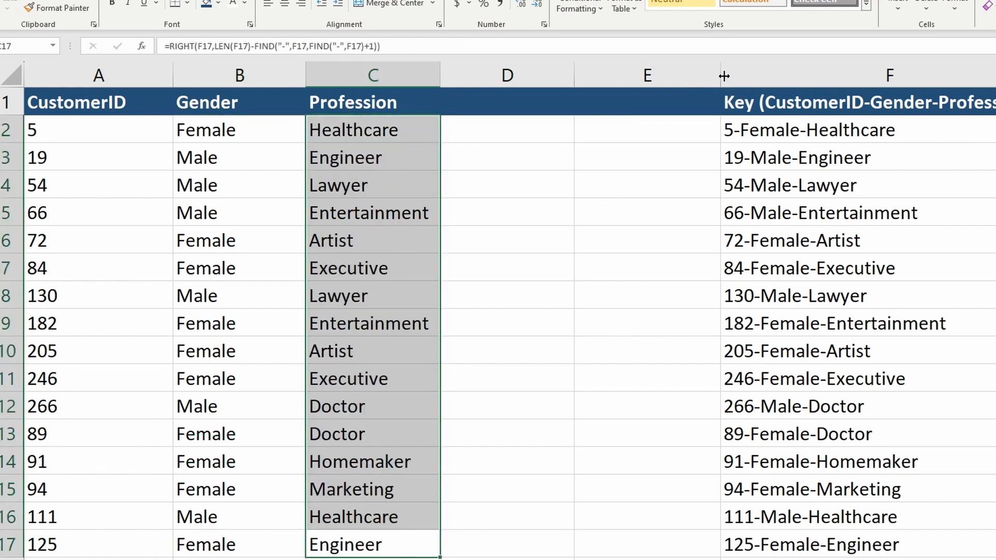
{"action": "key", "text": "Escape"}
{"action": "key", "text": "ctrl+Up"}
{"action": "key", "text": "Down"}
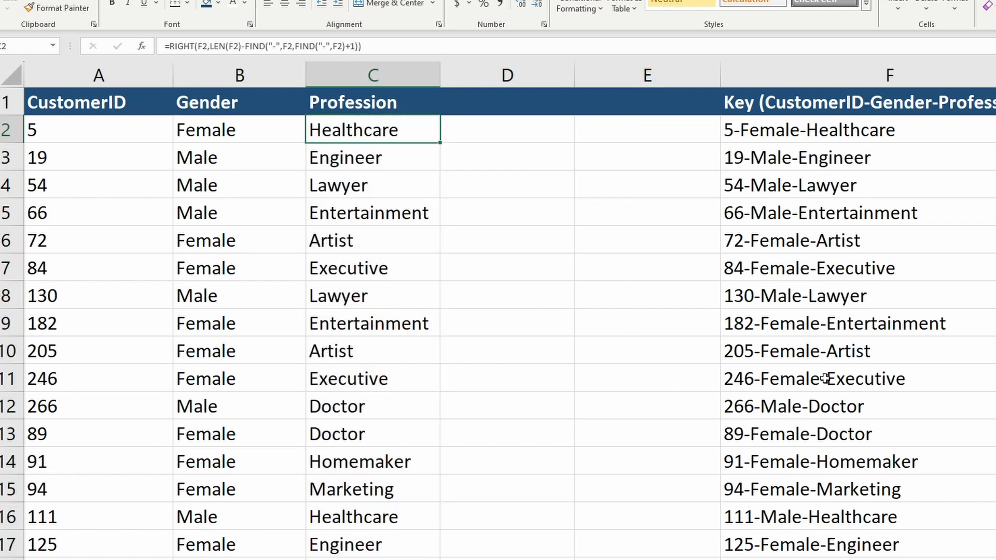
Change the gender in F3's key to UnSpecified, giving 19-UnSpecified-Engineer, and check row 3's results
{"action": "double_click", "coordinate": [787, 165]}
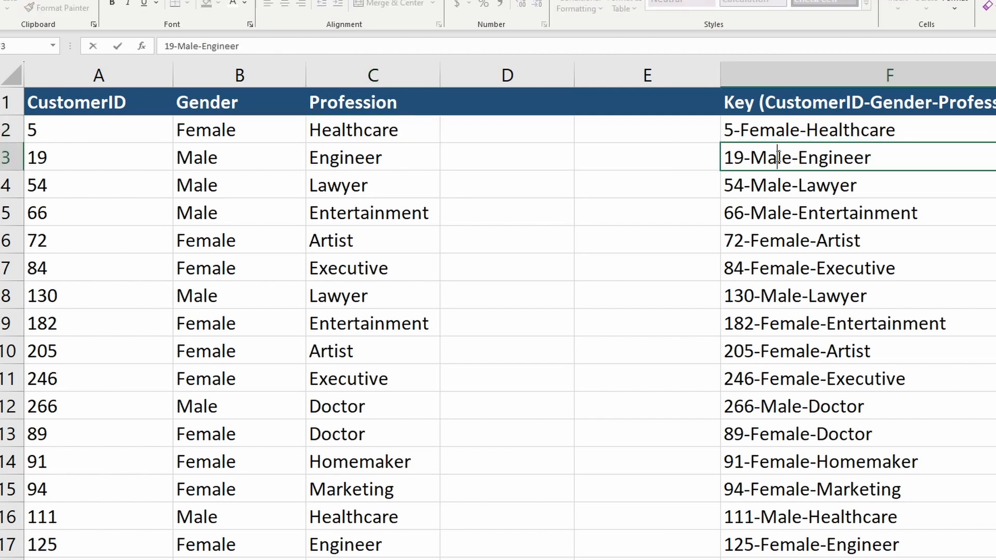
{"action": "double_click", "coordinate": [786, 165]}
{"action": "type", "text": "UnSpecified"}
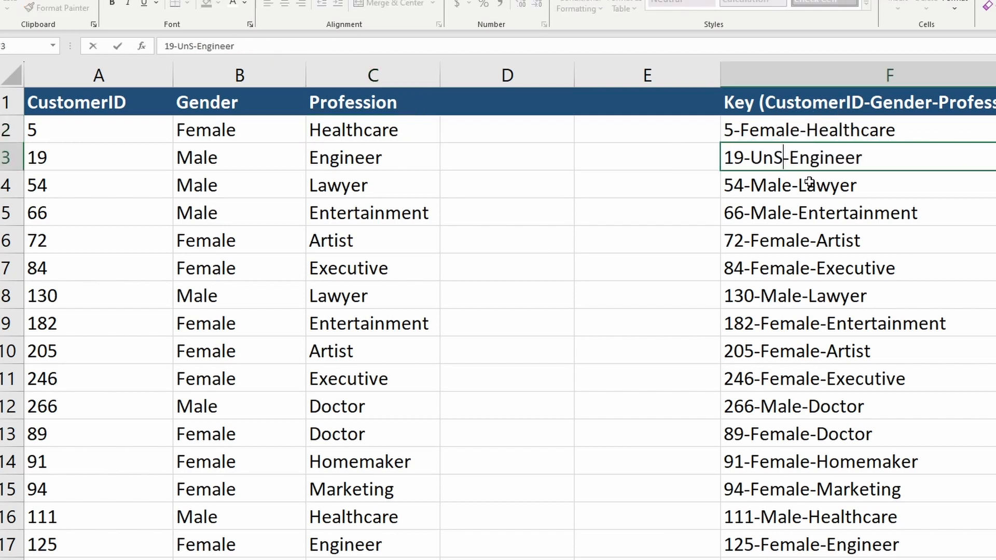
{"action": "key", "text": "shift+Tab"}
{"action": "key", "text": "Left"}
{"action": "key", "text": "Left"}
{"action": "key", "text": "Left"}
{"action": "key", "text": "Left"}
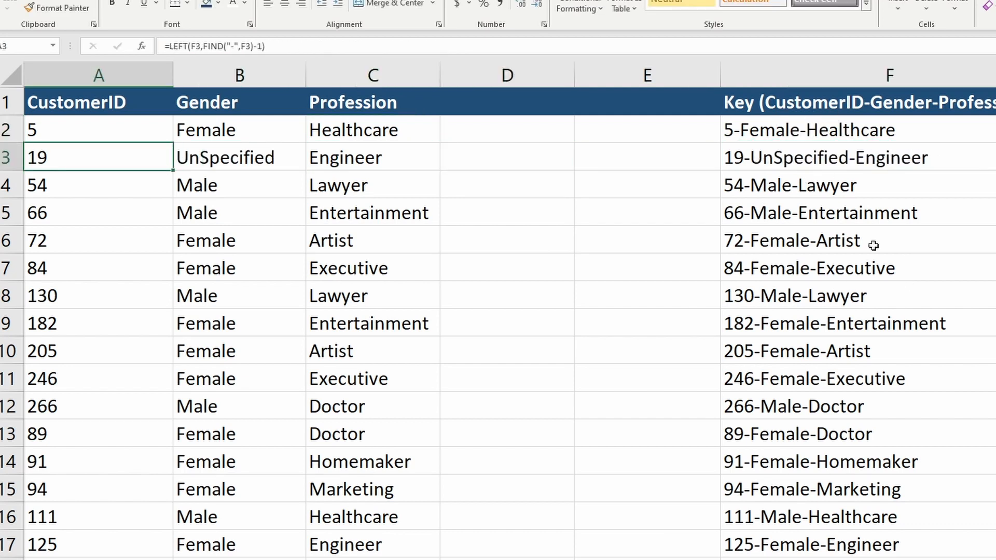
{"action": "left_click", "coordinate": [844, 159]}
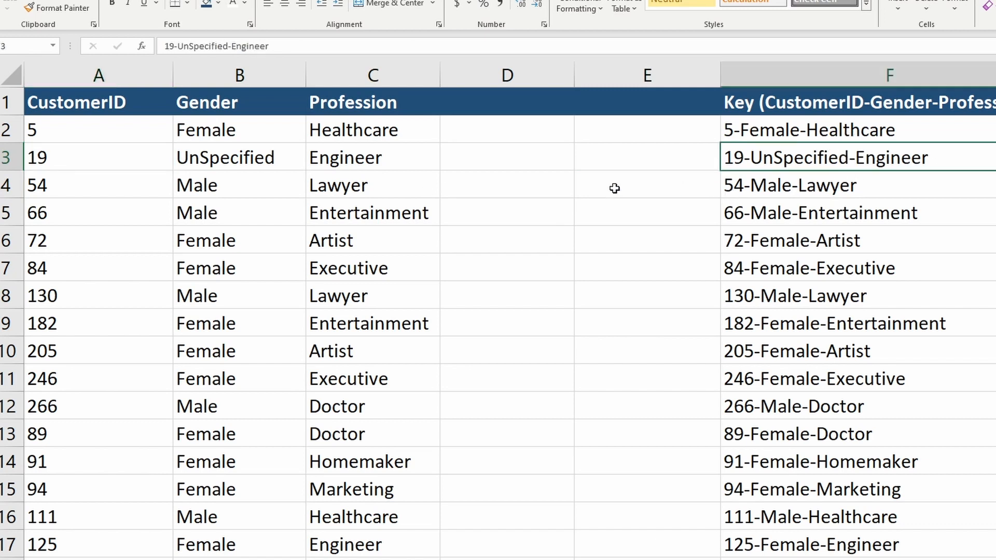